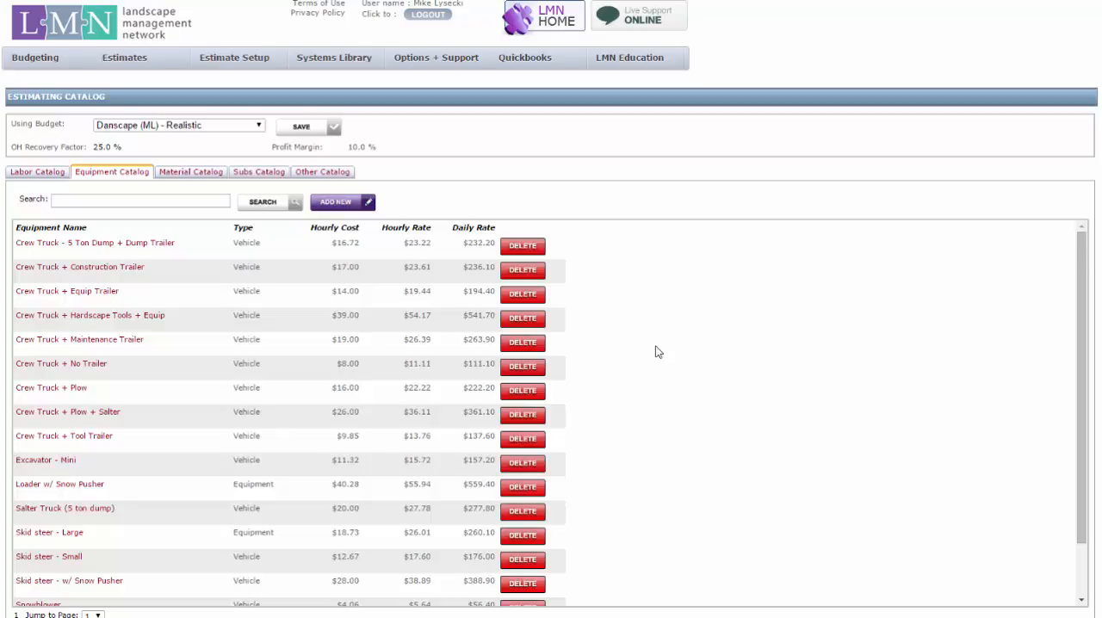
Step: Open the hourly cost calculator for the Crew Truck + No Trailer equipment item and check its forecast billable hours
left_click(85, 372)
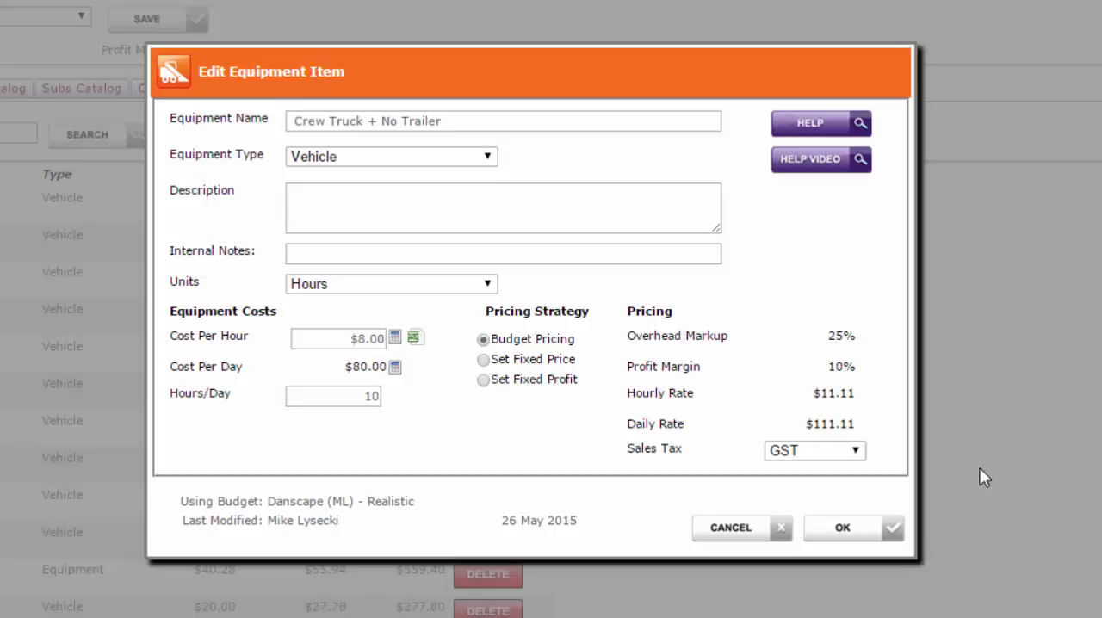
left_click(508, 126)
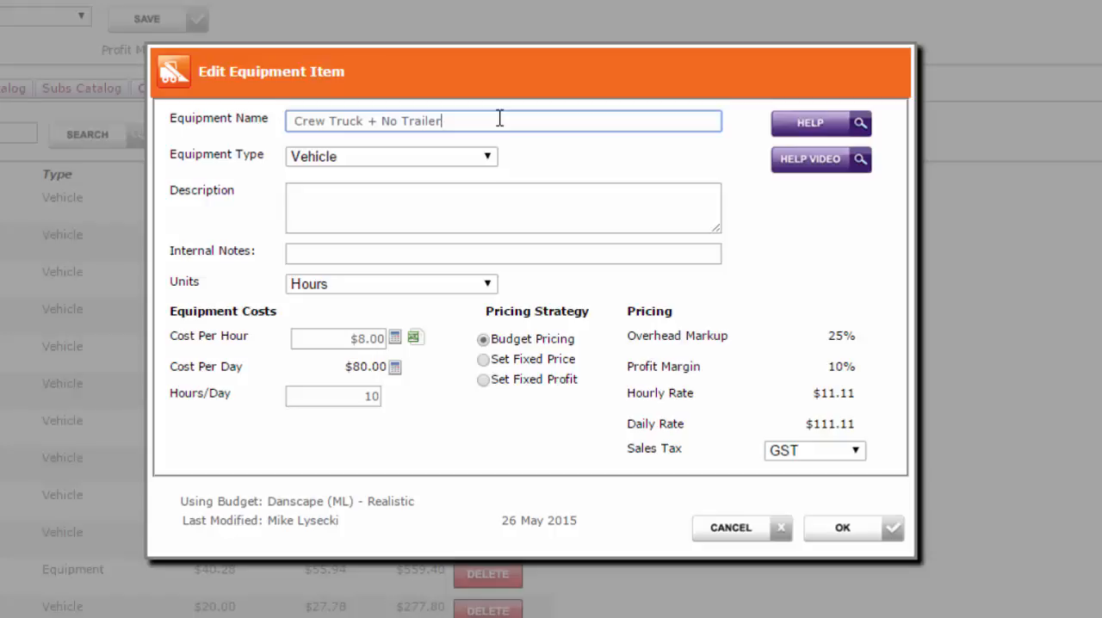
left_click(395, 338)
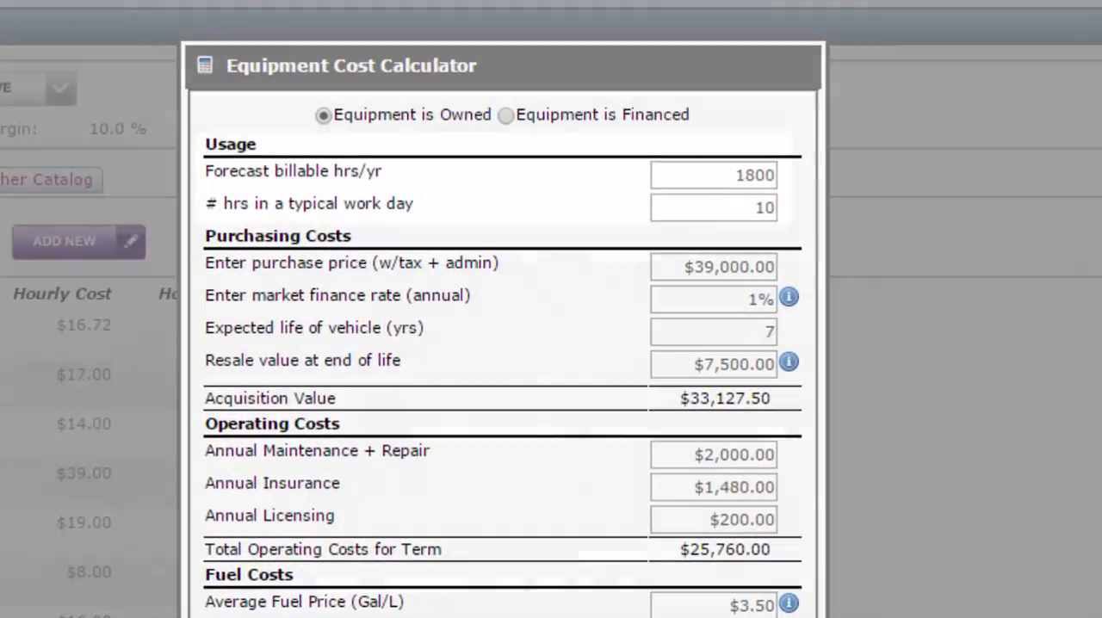
double_click(699, 113)
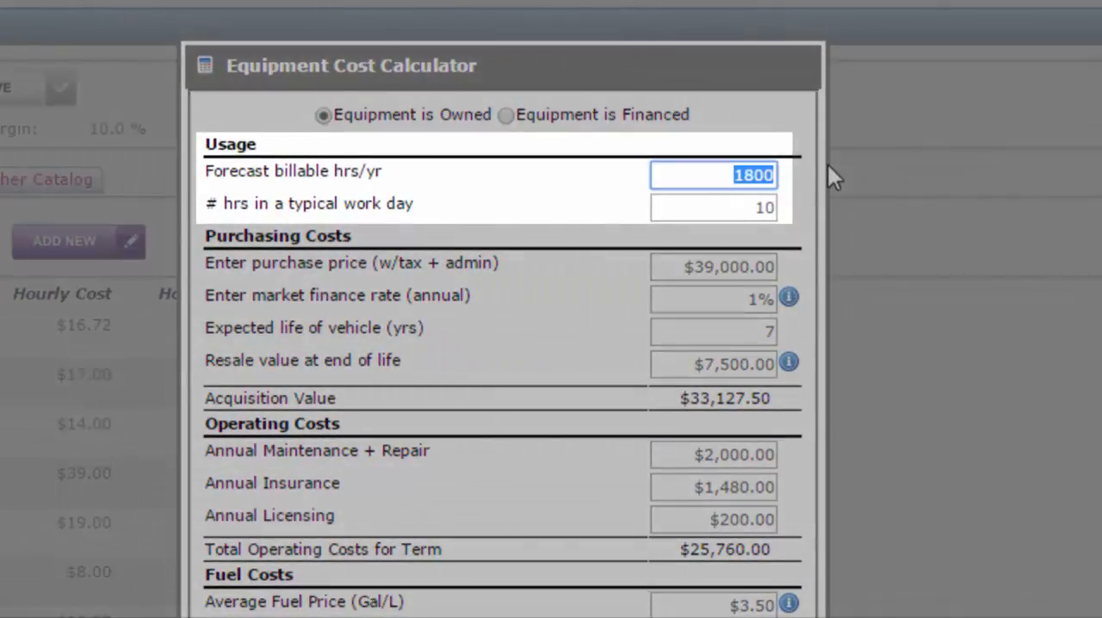
left_click(766, 175)
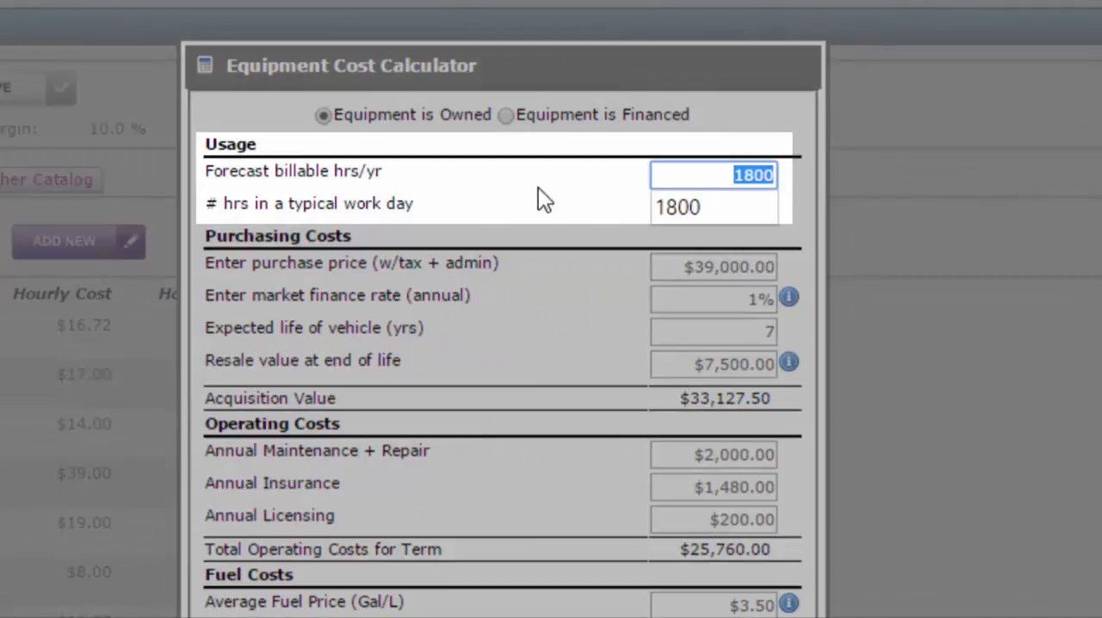
left_click(491, 166)
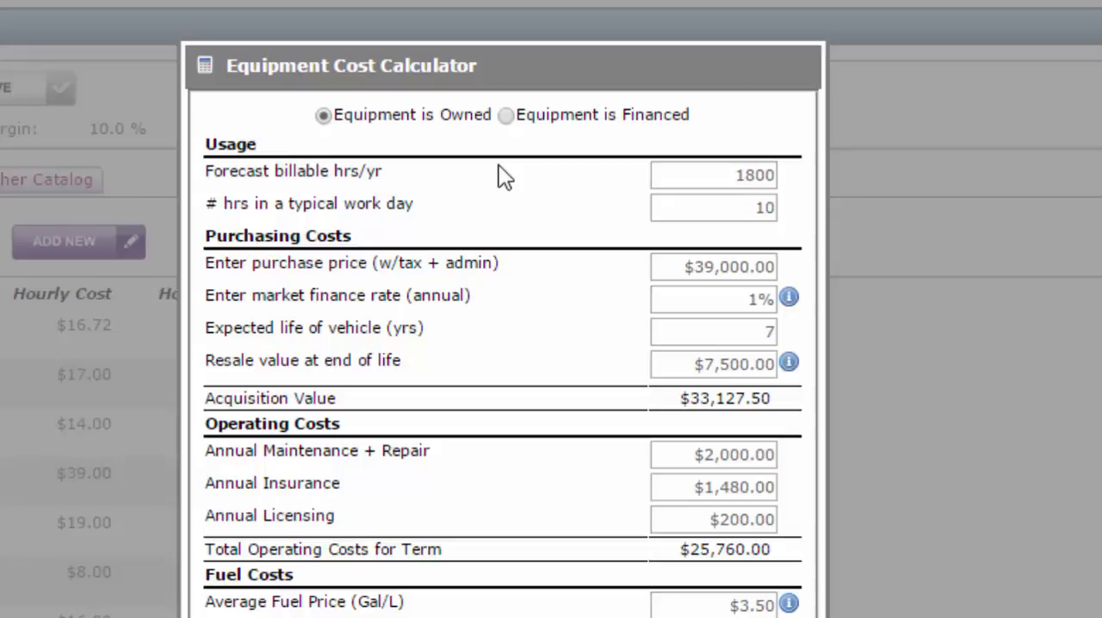
Step: Try 1400 forecast billable hours per year in the calculator and set the value back to 1800
left_click(709, 177)
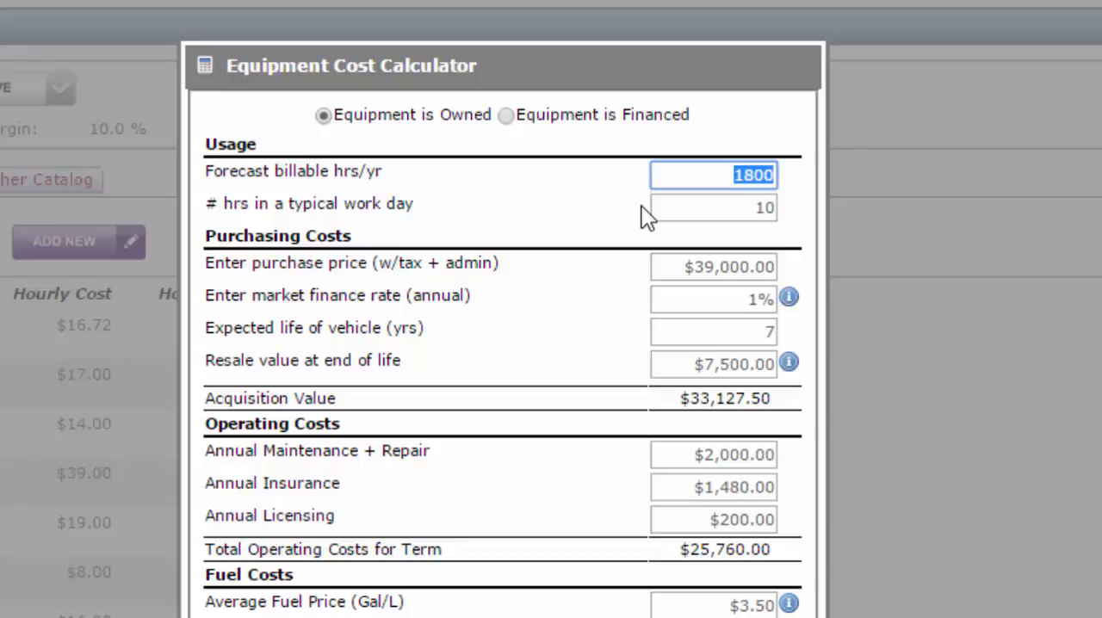
type("1400")
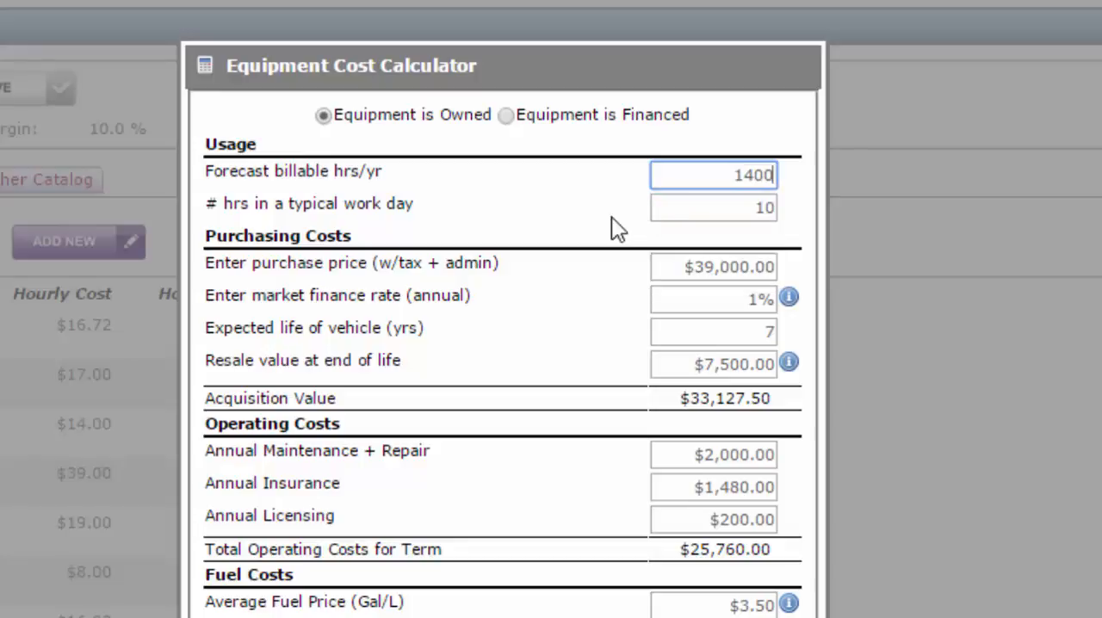
left_click(605, 220)
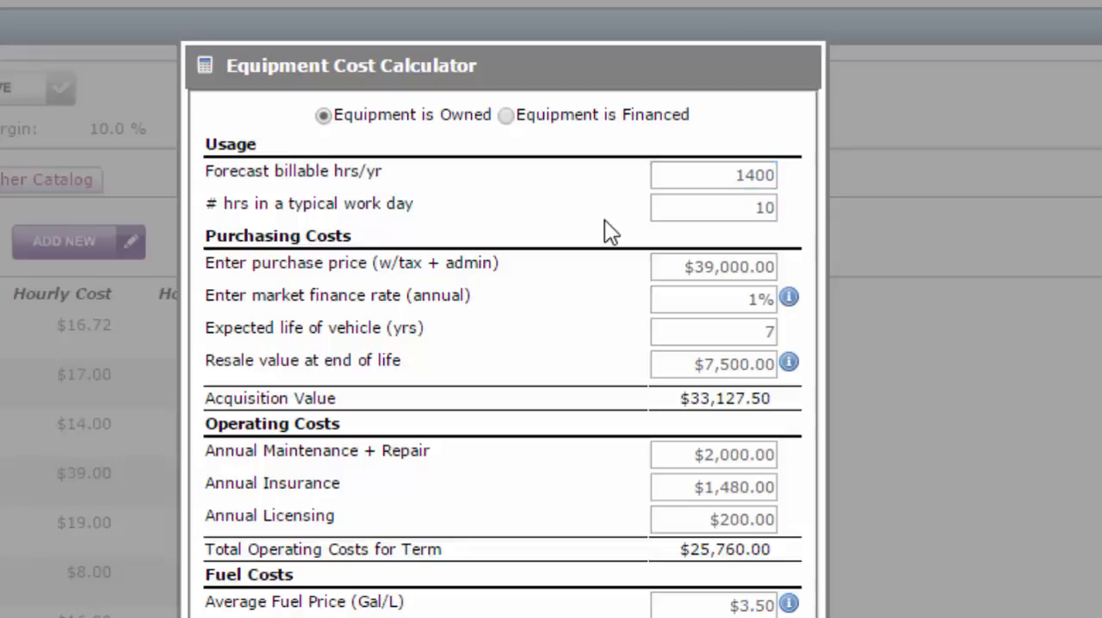
left_click_drag(715, 174, 801, 168)
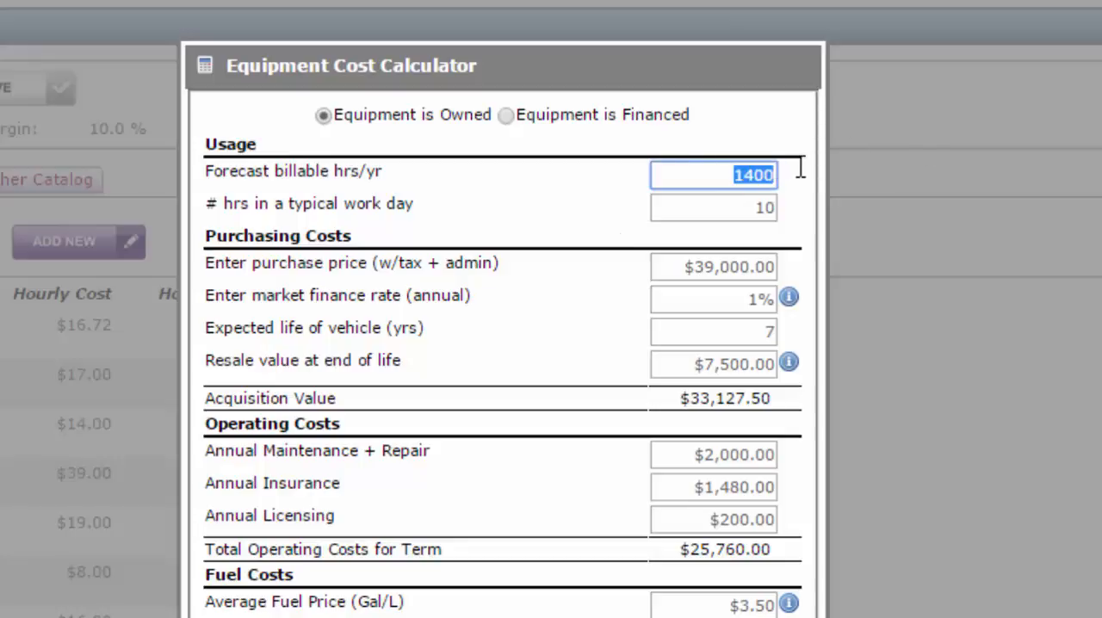
type("1800")
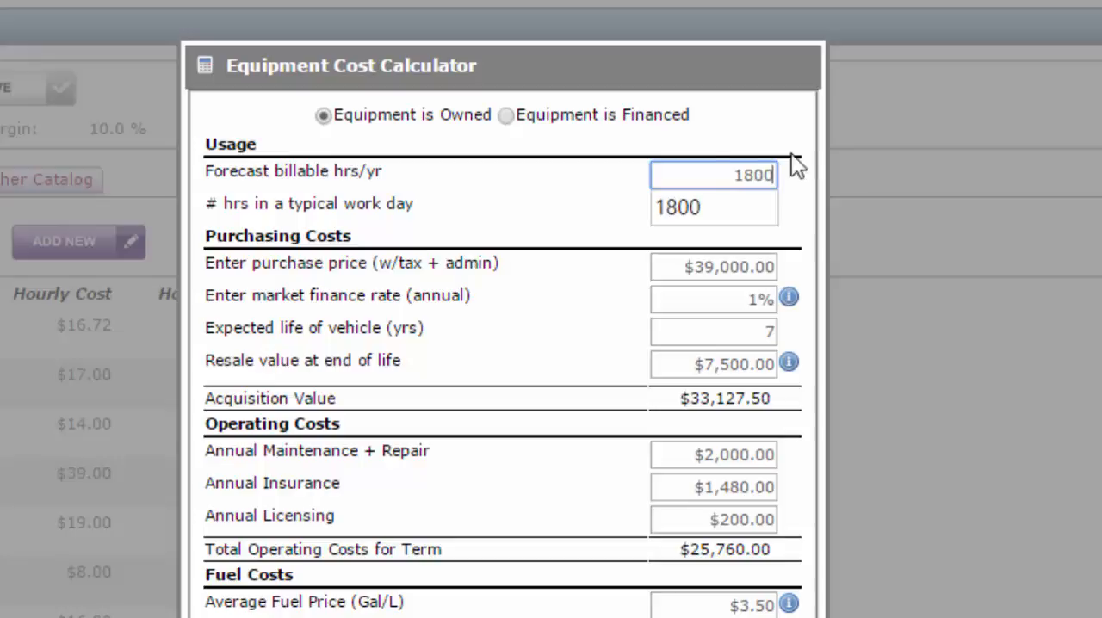
left_click(543, 232)
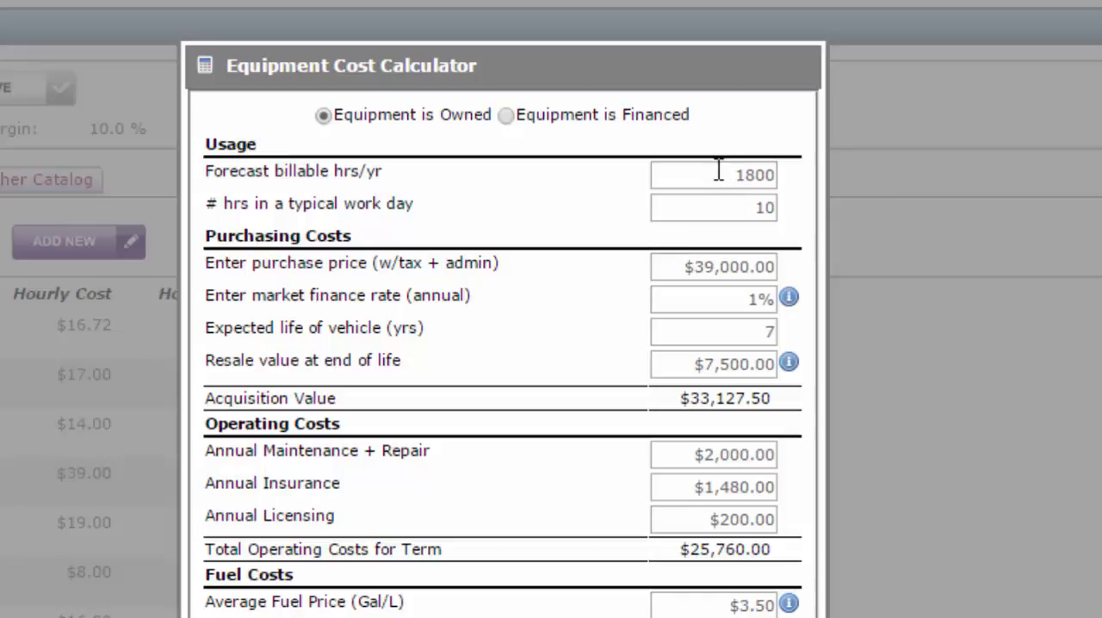
Step: Review the truck's usage hours, purchase price, finance rate, expected life and resale value in the calculator
left_click_drag(719, 171, 782, 177)
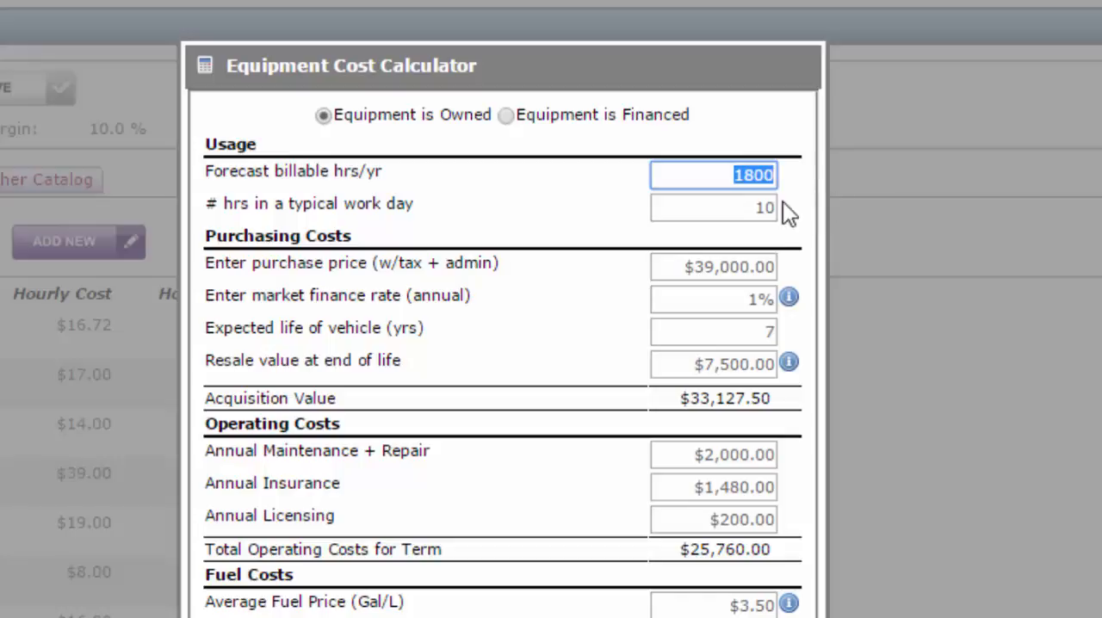
left_click(728, 206)
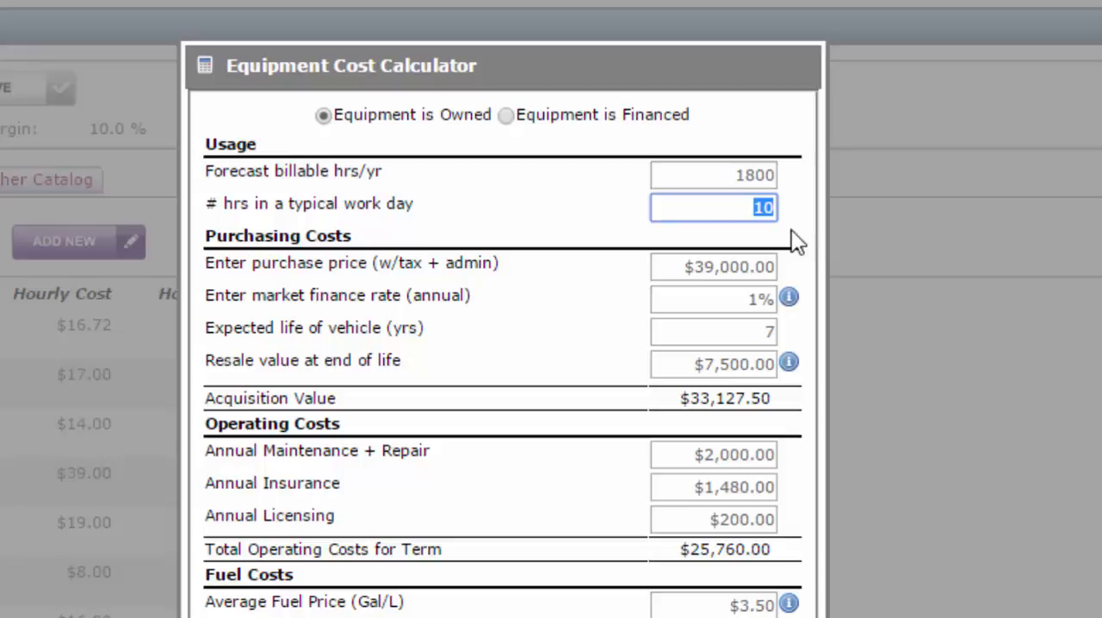
left_click(662, 263)
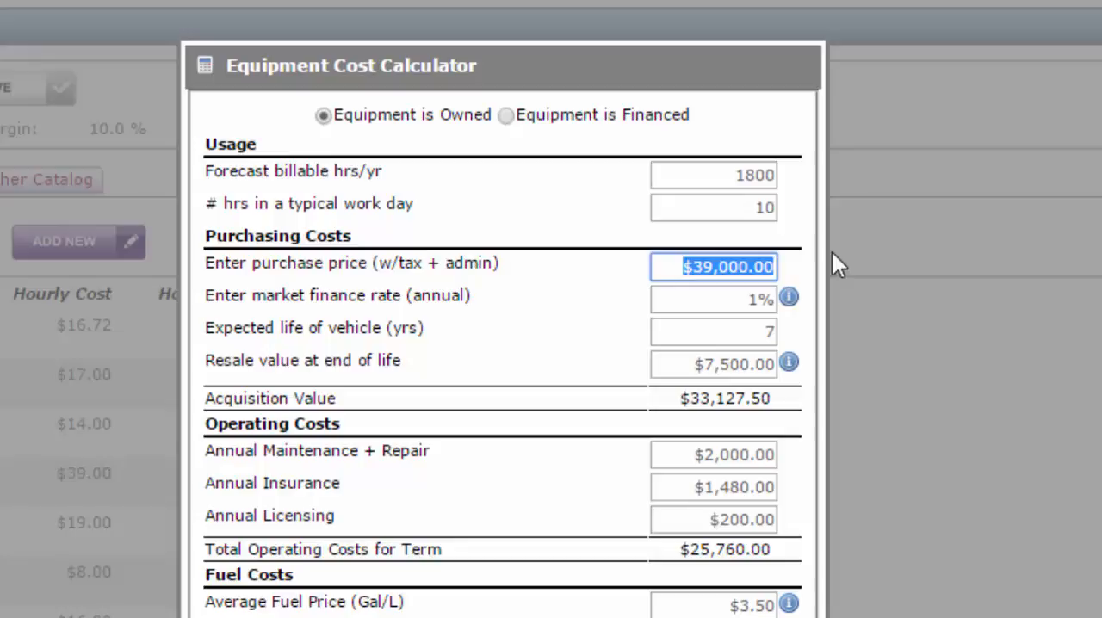
left_click(719, 299)
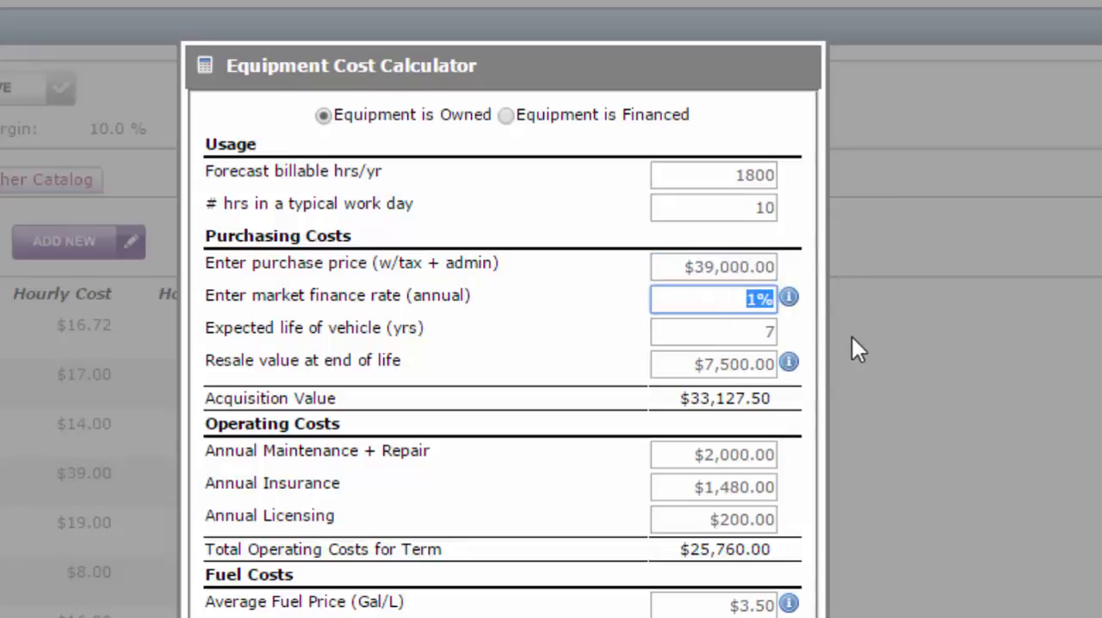
left_click(750, 333)
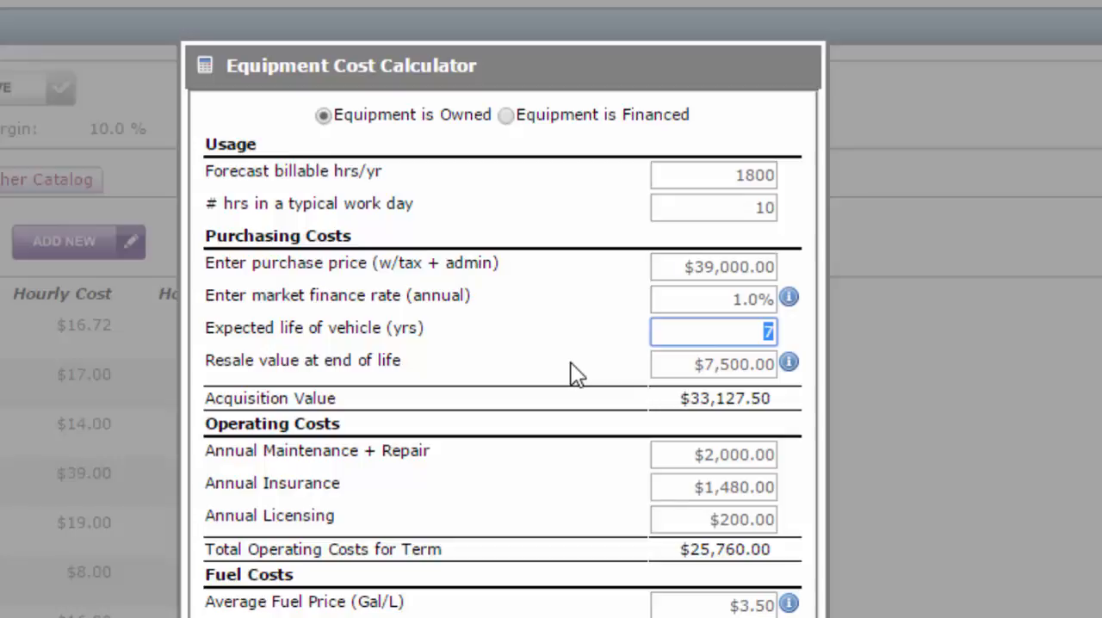
left_click_drag(693, 364, 766, 363)
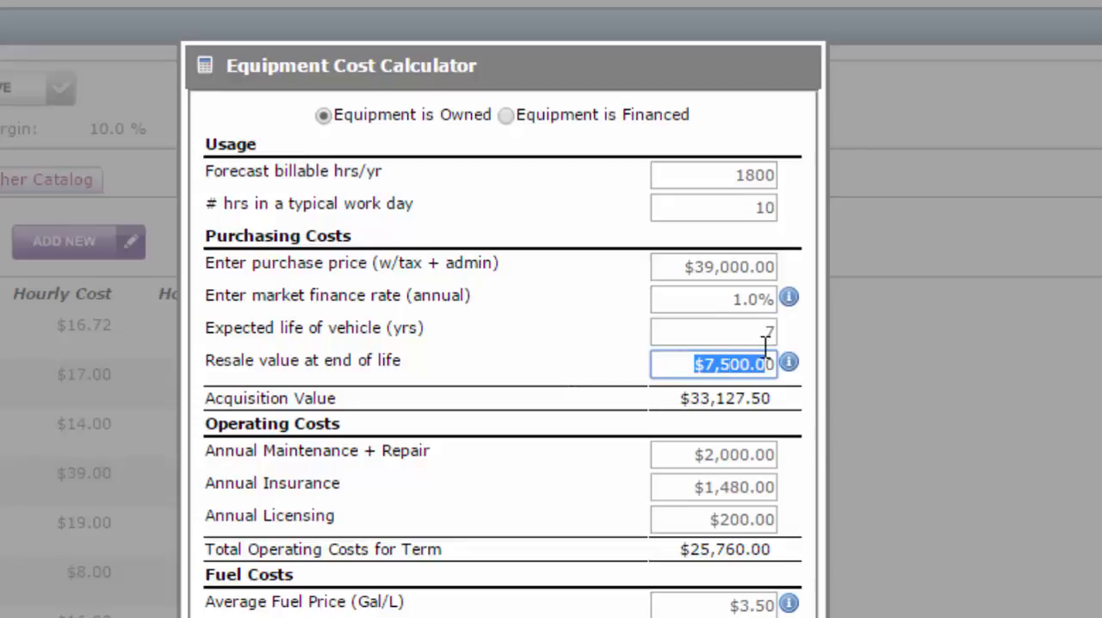
left_click(769, 364)
left_click(800, 404)
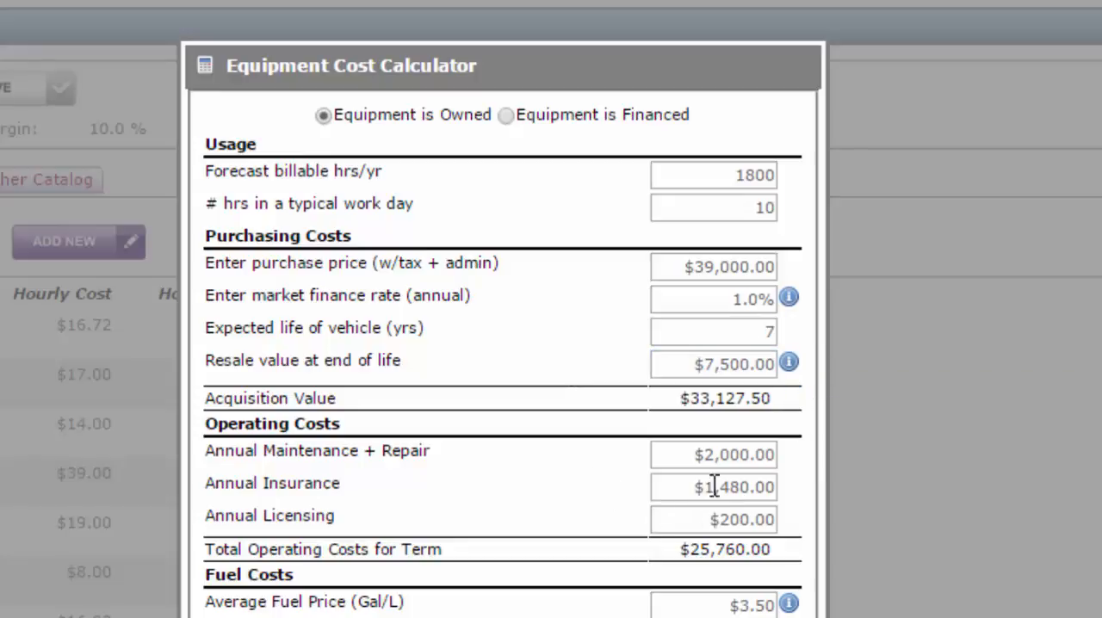
Step: Review the annual maintenance, insurance and licensing costs, the fuel price and consumption, and the typical workday hours
left_click_drag(685, 454, 799, 473)
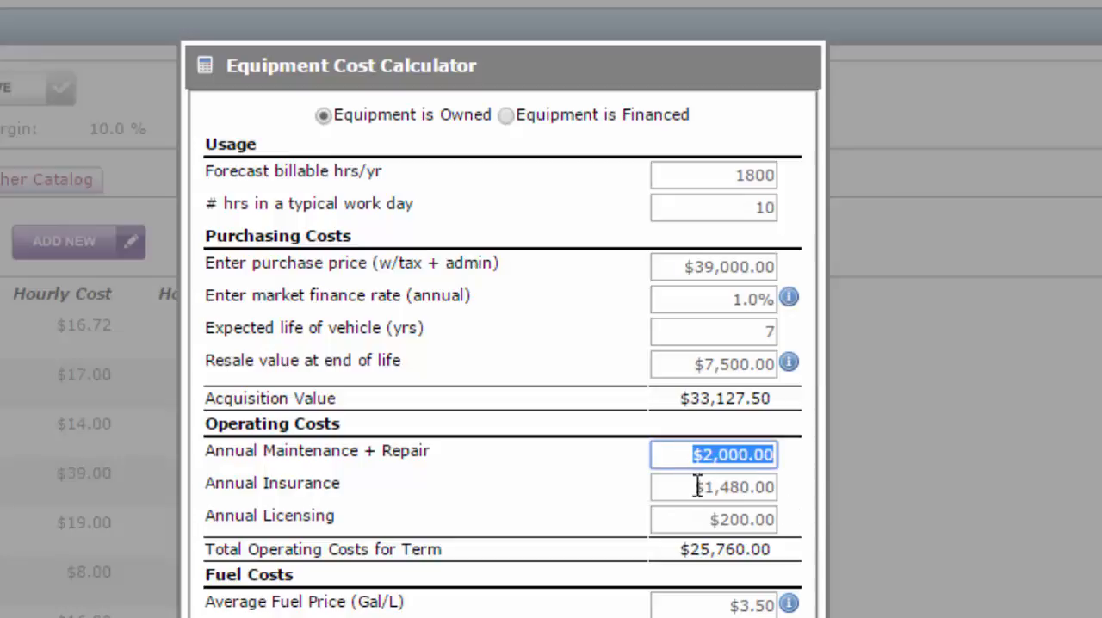
left_click_drag(696, 488, 805, 497)
left_click_drag(697, 520, 801, 525)
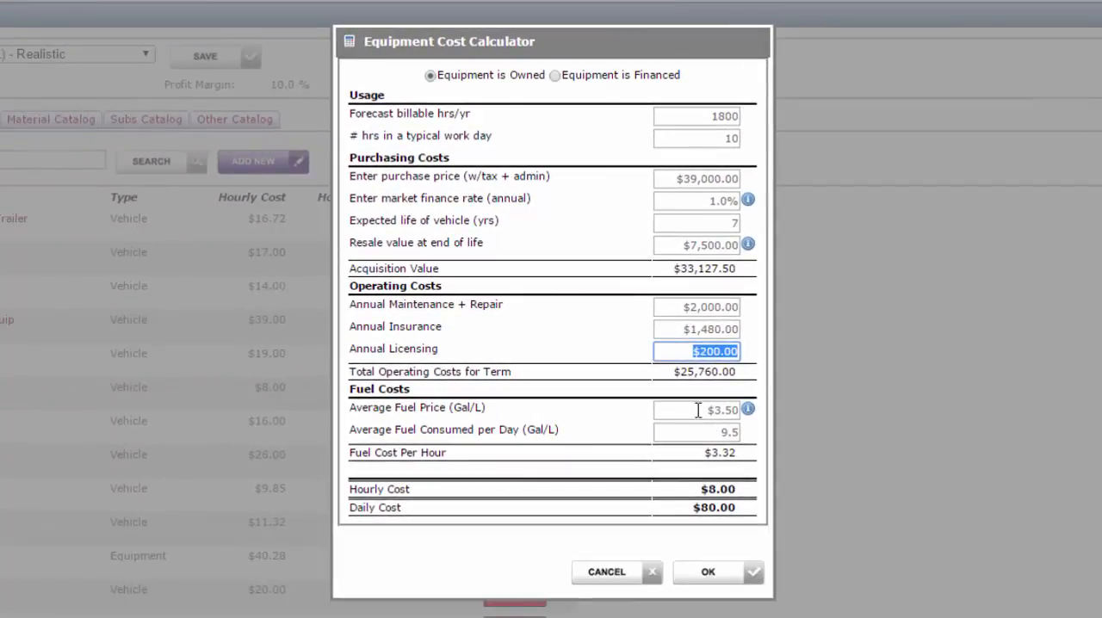
left_click_drag(698, 410, 763, 411)
left_click_drag(707, 435, 754, 435)
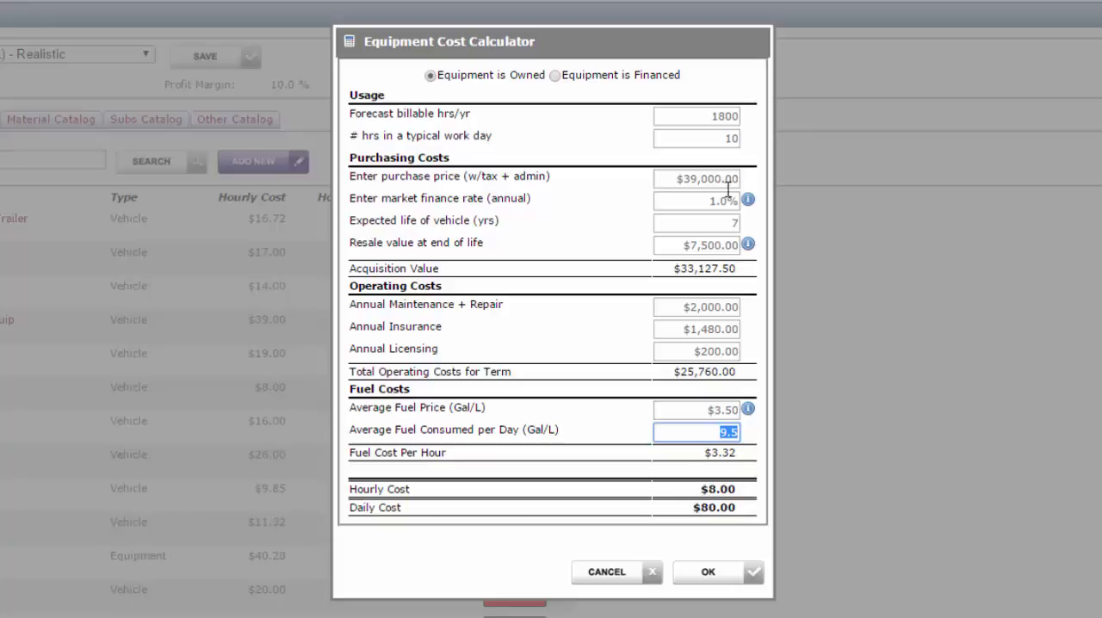
left_click(710, 142)
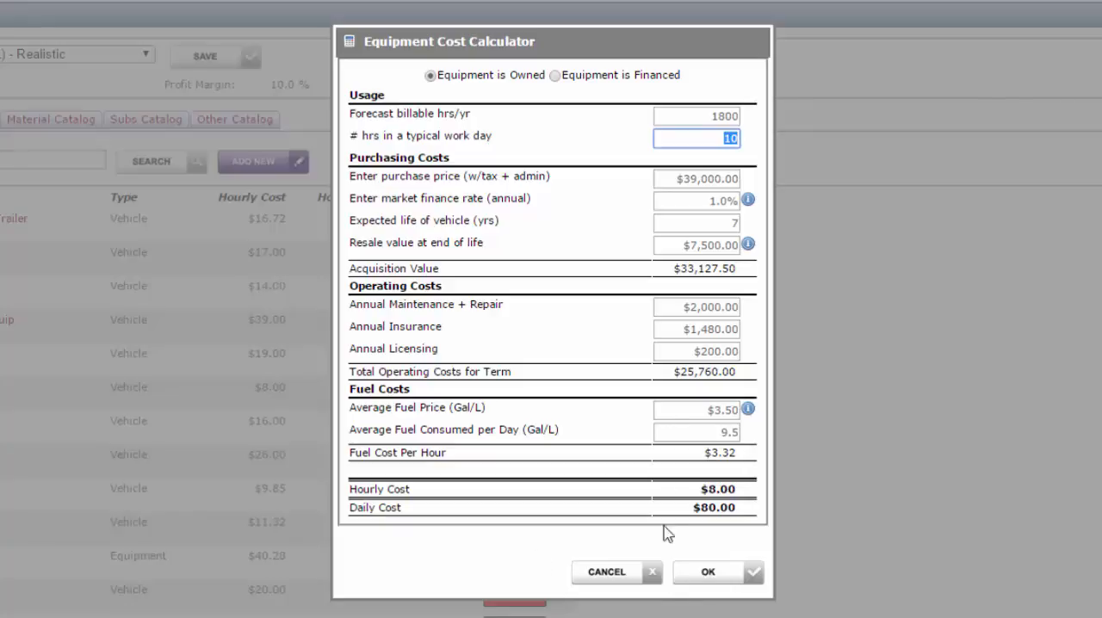
Step: Accept the calculated equipment cost and save the Crew Truck + No Trailer item
left_click(716, 575)
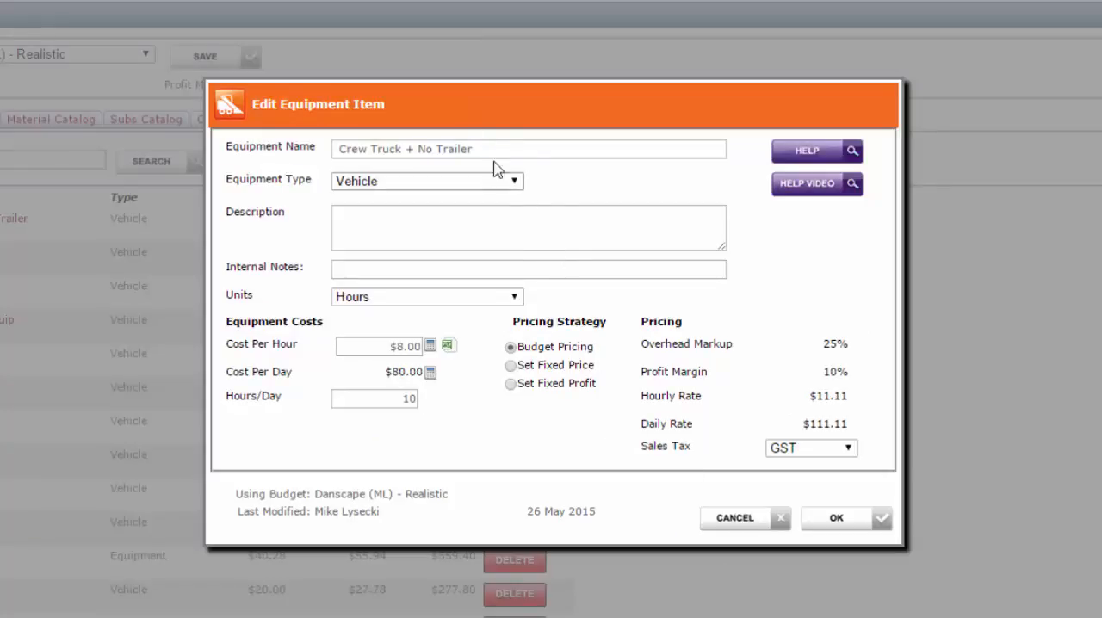
left_click_drag(473, 149, 335, 148)
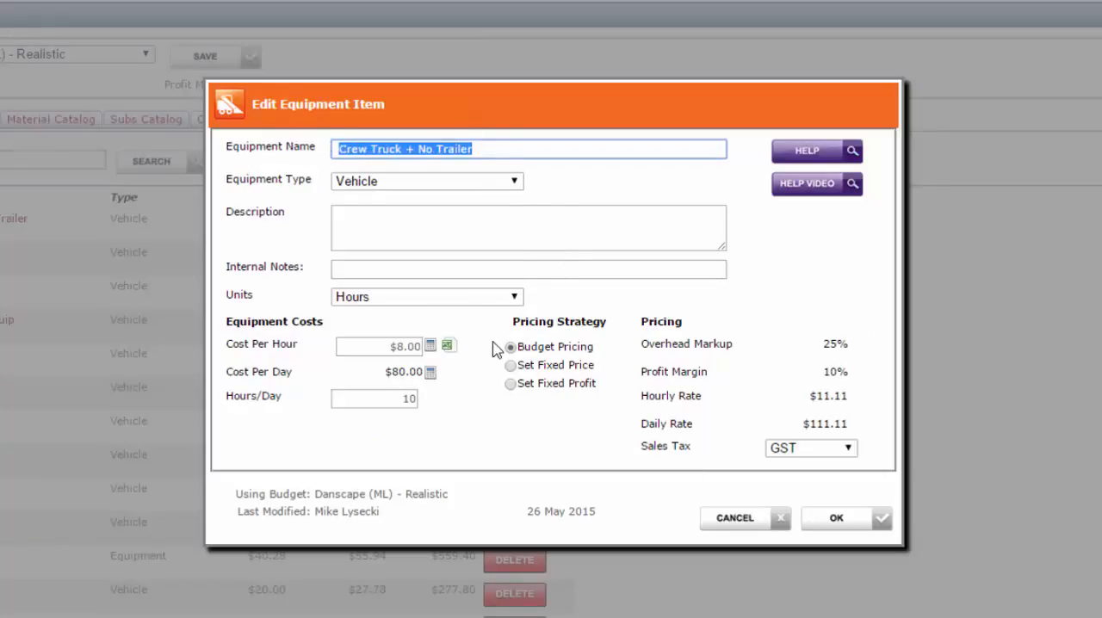
left_click(820, 530)
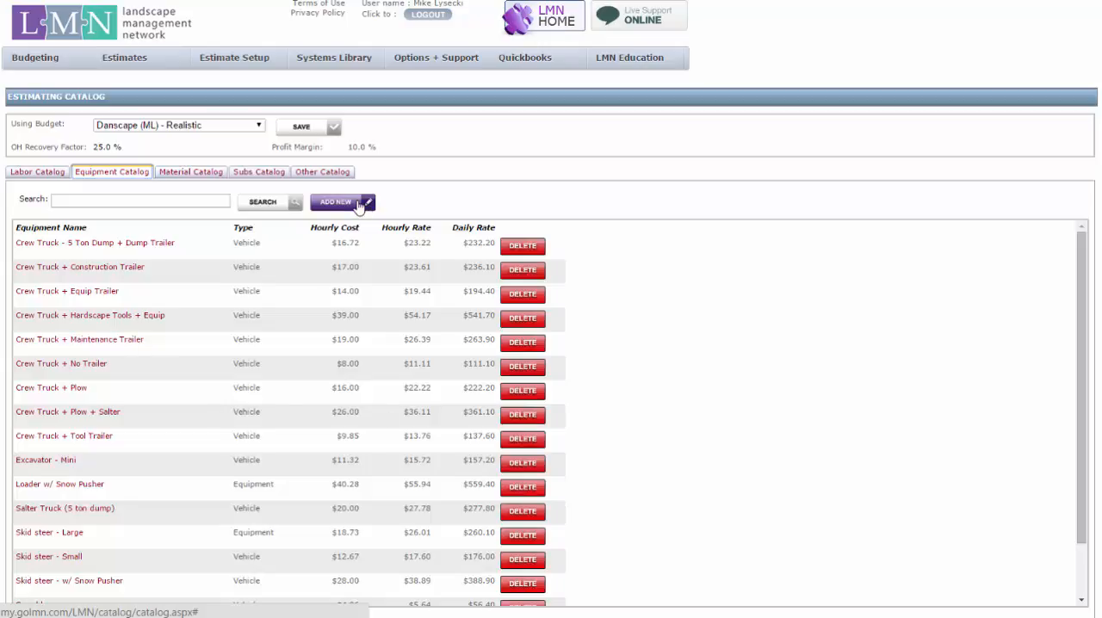
Step: Open the Crew Truck + Maintenance Trailer equipment item and check its name
left_click(120, 343)
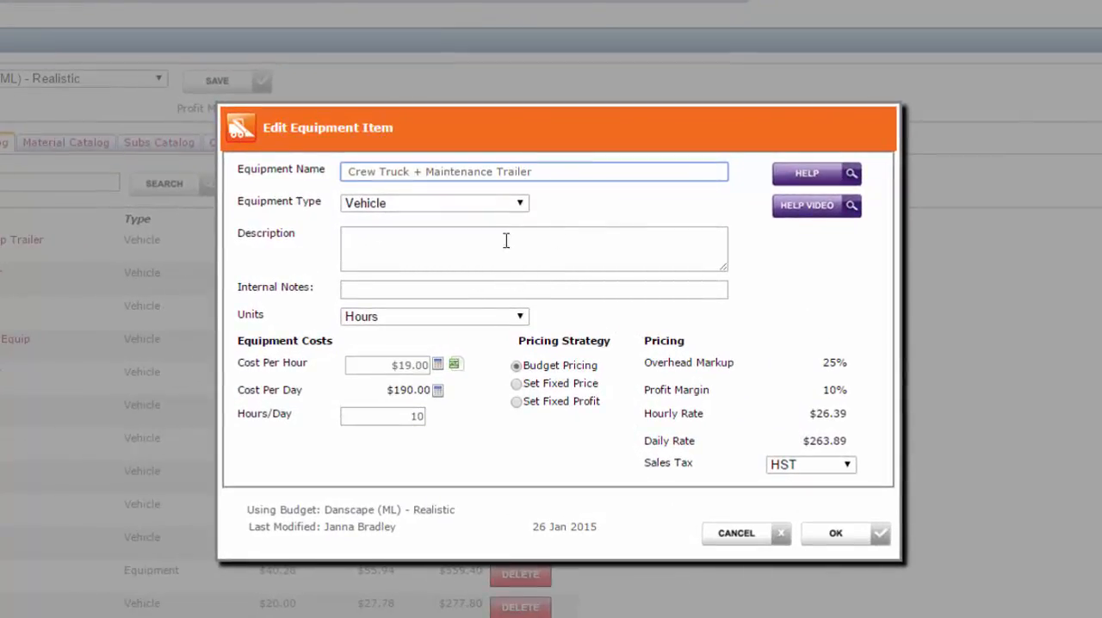
left_click_drag(560, 170, 340, 156)
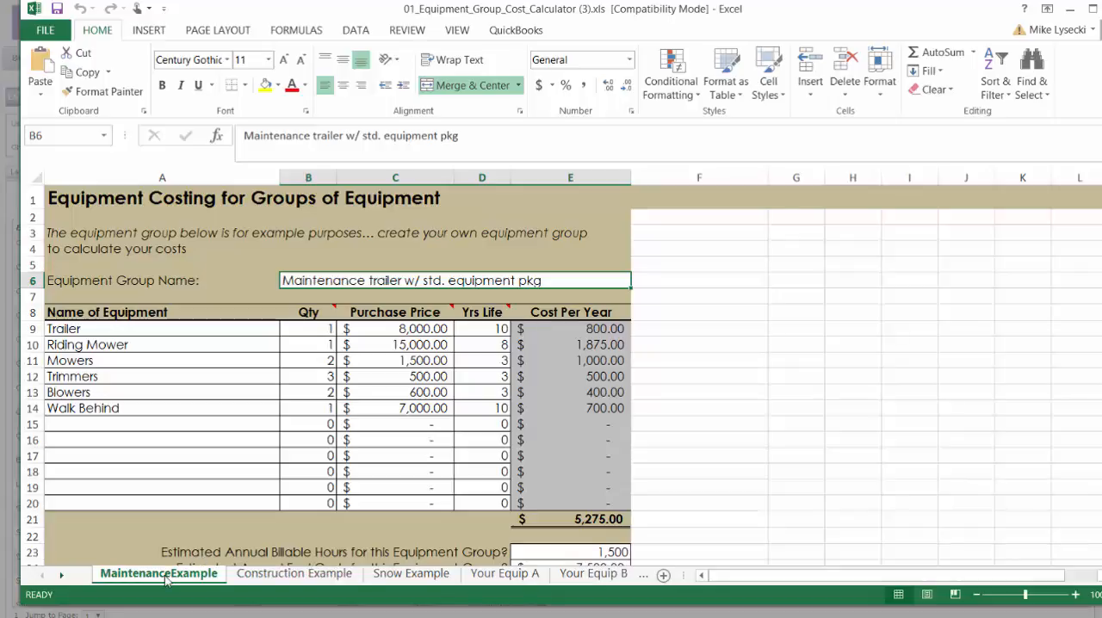
Step: In the Excel equipment group cost calculator, look through the Construction Example, Snow Example and blank Your Equip A, B and C sheets
left_click(270, 577)
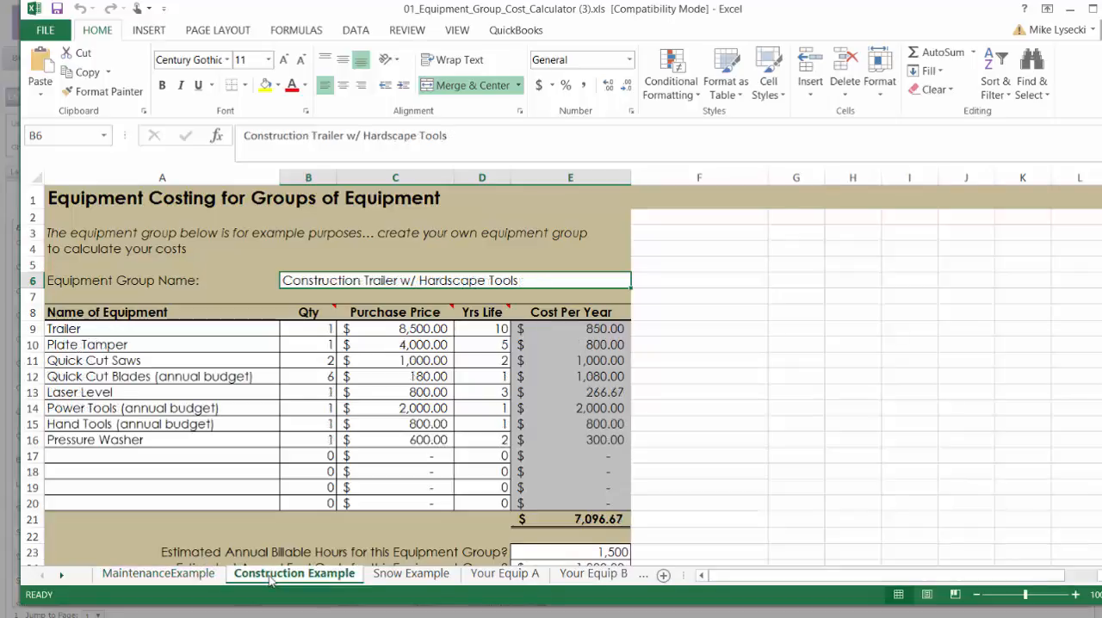
left_click(408, 575)
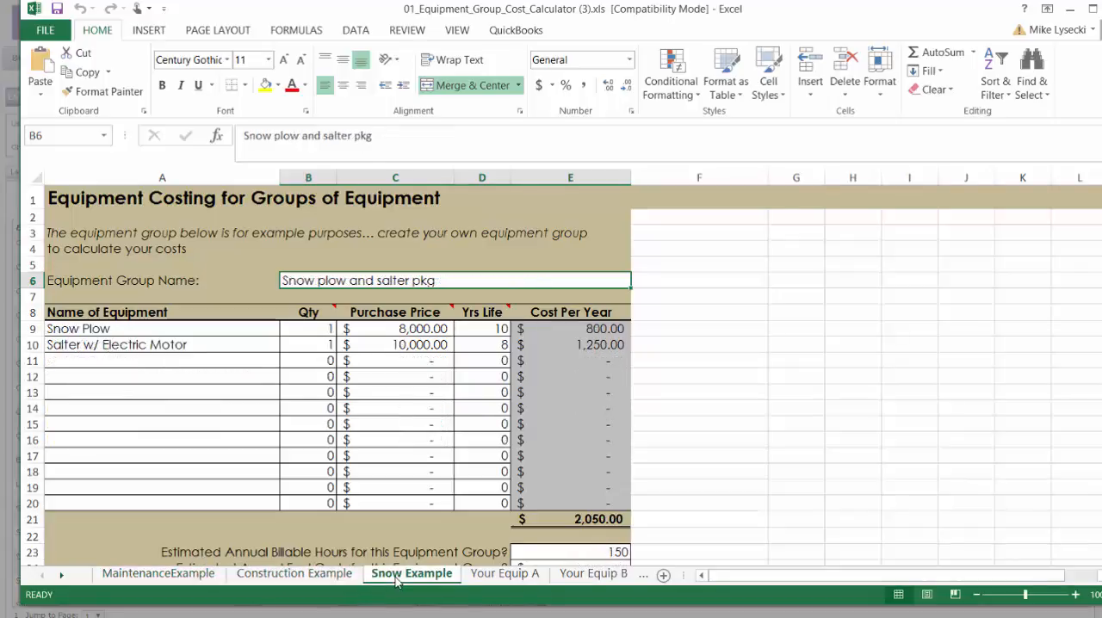
left_click(491, 576)
left_click(592, 575)
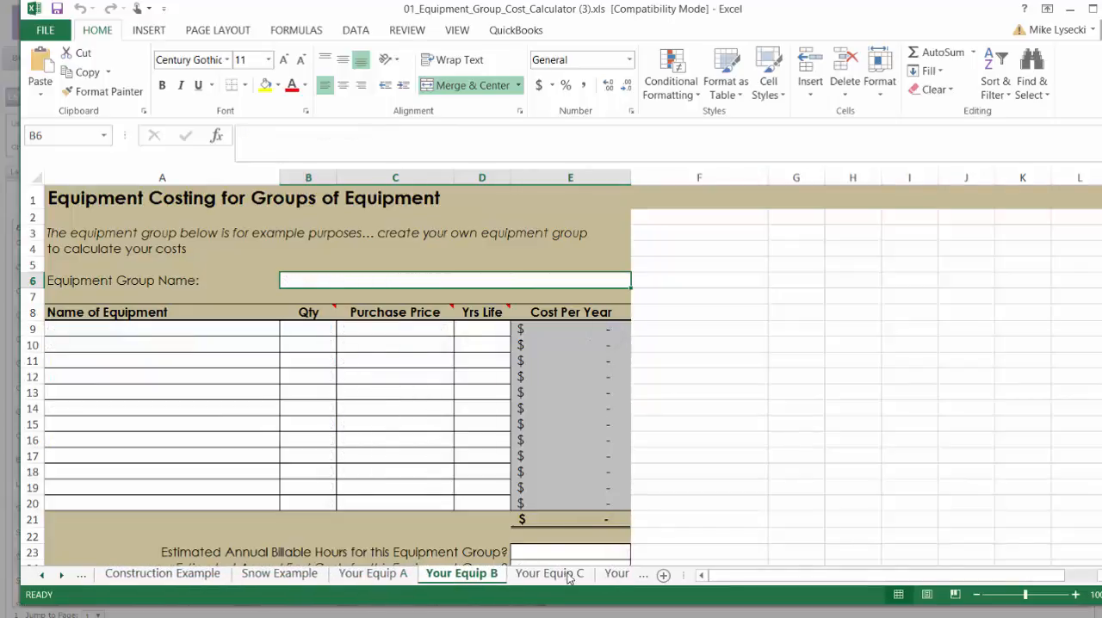
left_click(549, 574)
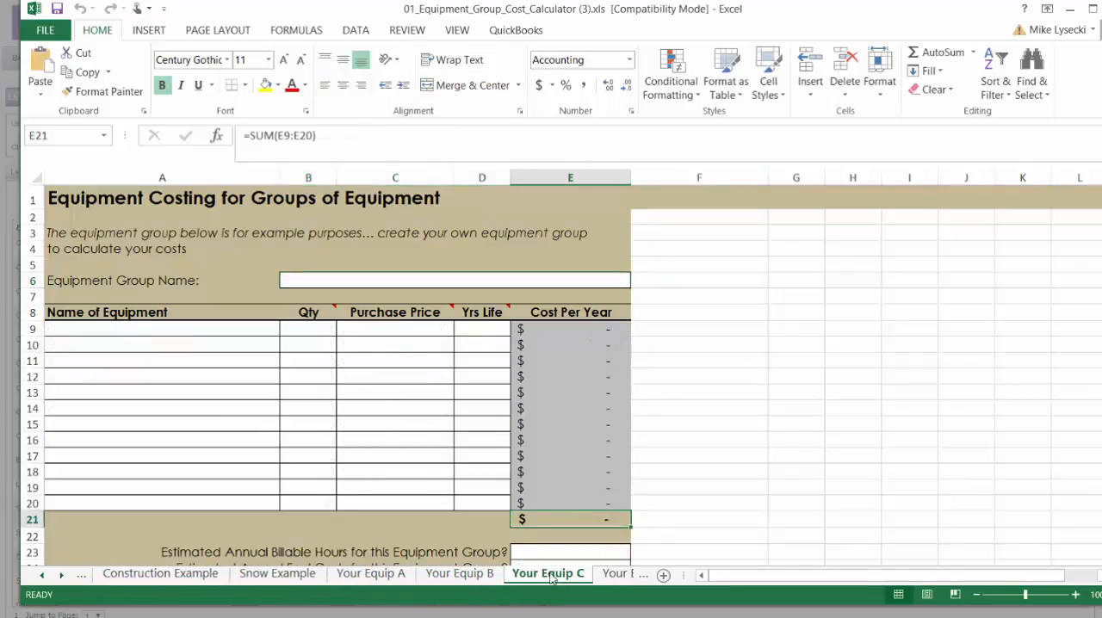
left_click(45, 575)
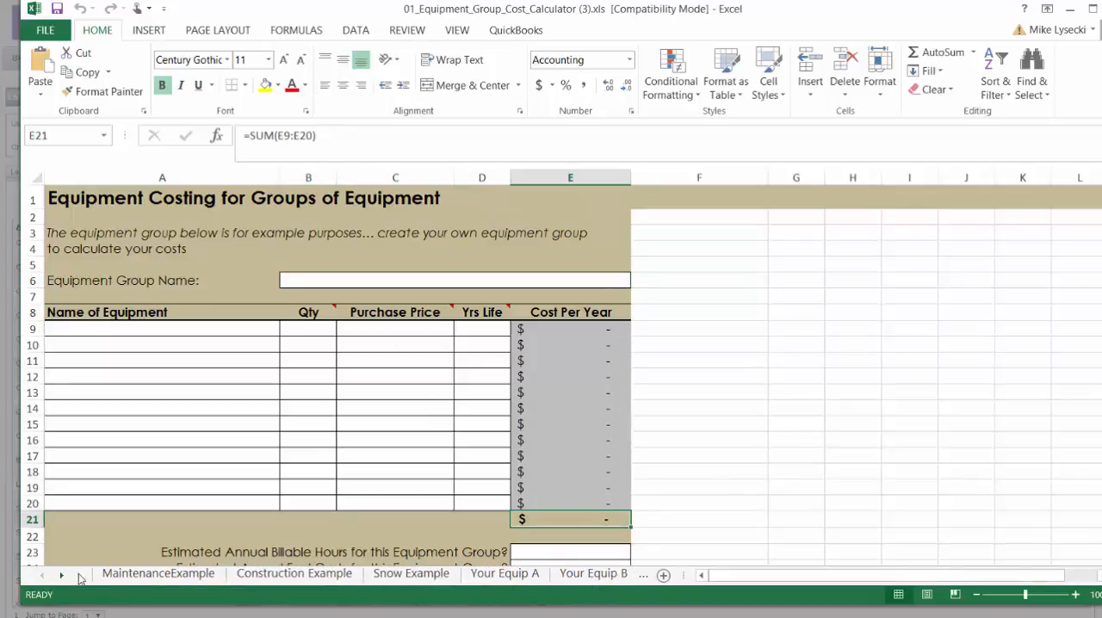
Step: Open the MaintenanceExample sheet and review the Trailer's quantity, purchase price and years of life
left_click(153, 573)
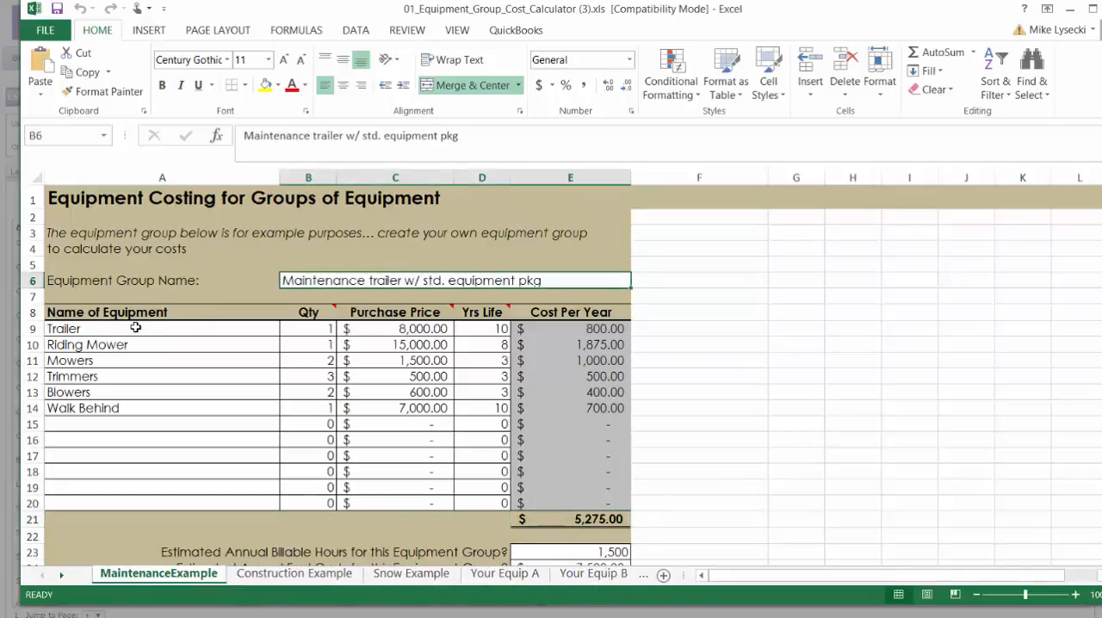
left_click_drag(137, 326, 329, 327)
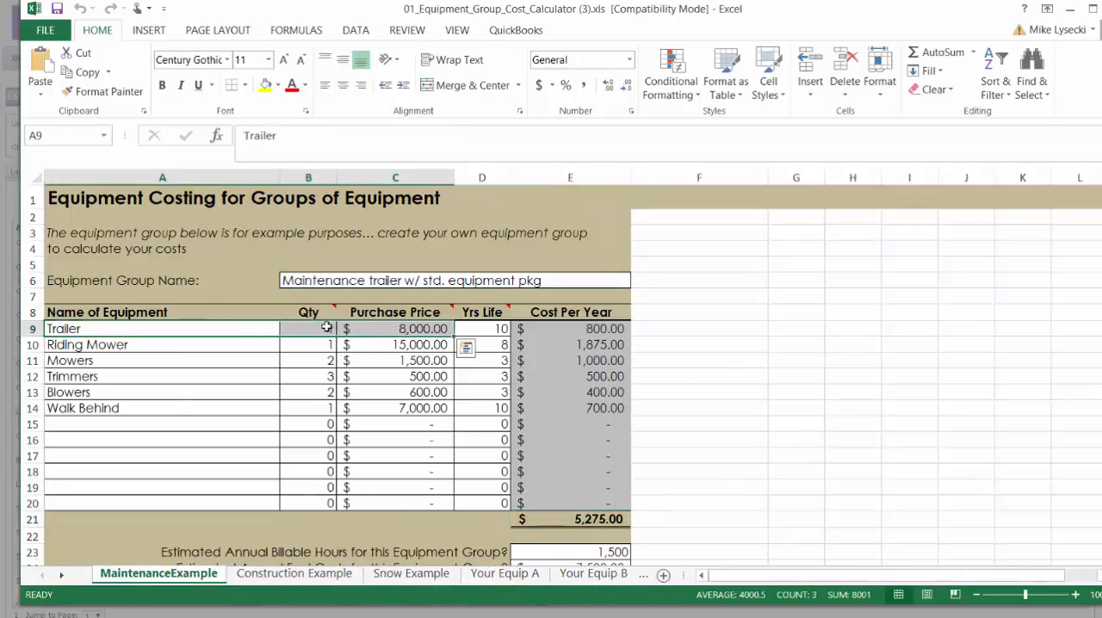
left_click(330, 329)
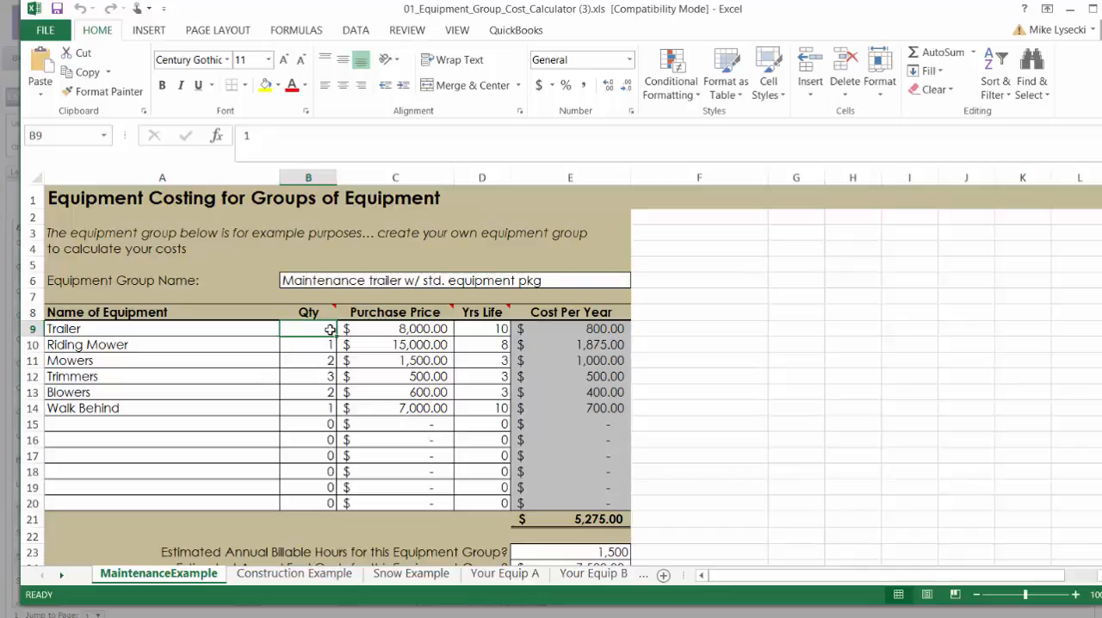
left_click(406, 334)
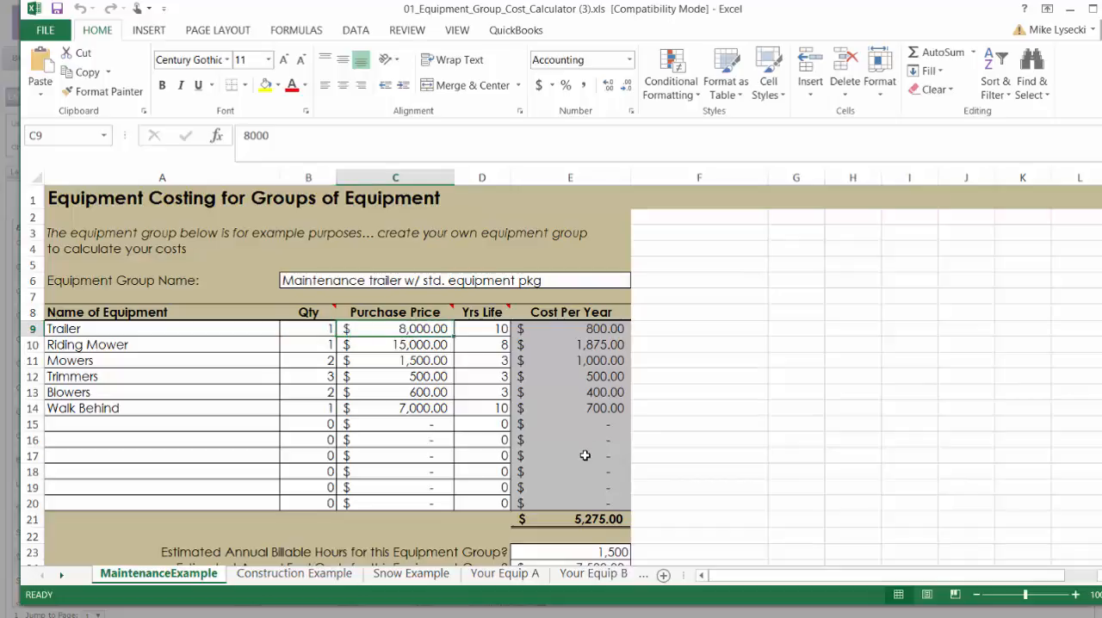
key("Right")
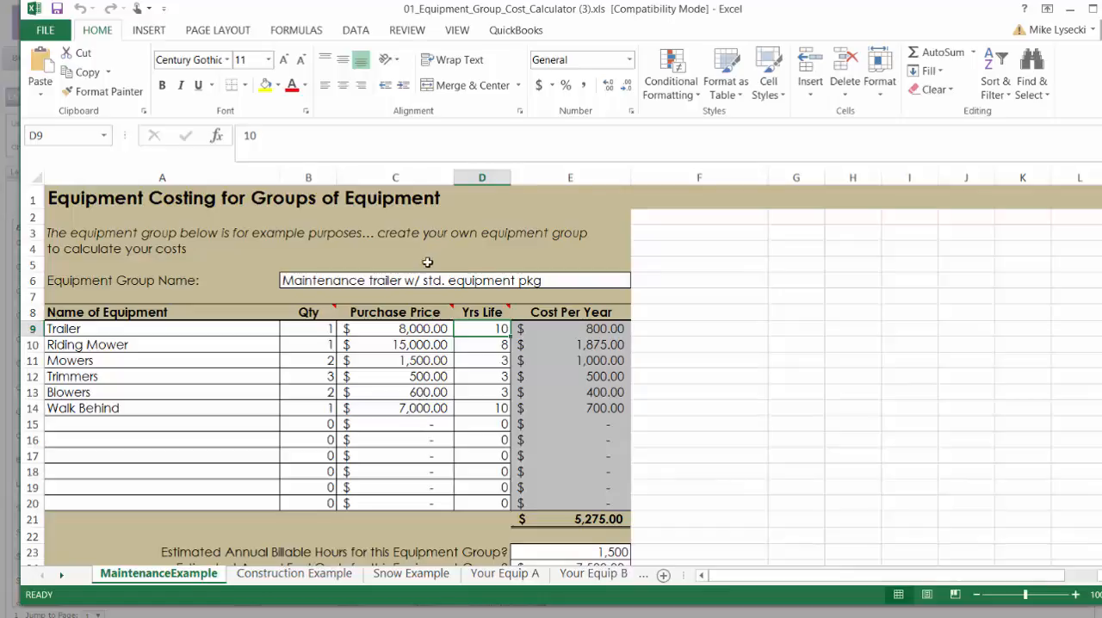
left_click(392, 327)
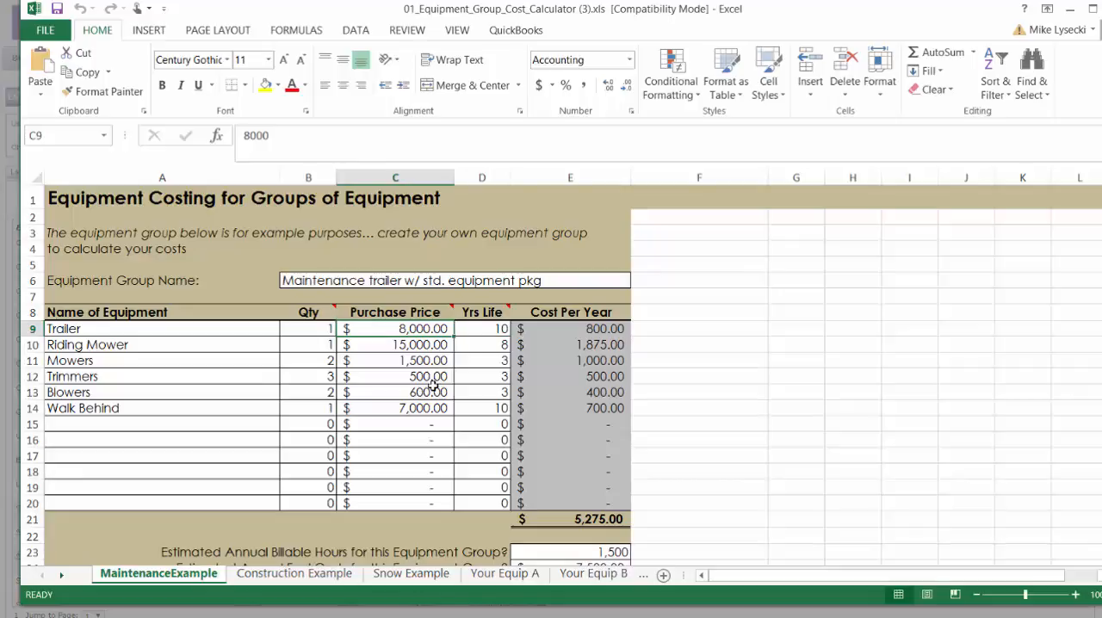
left_click(499, 338)
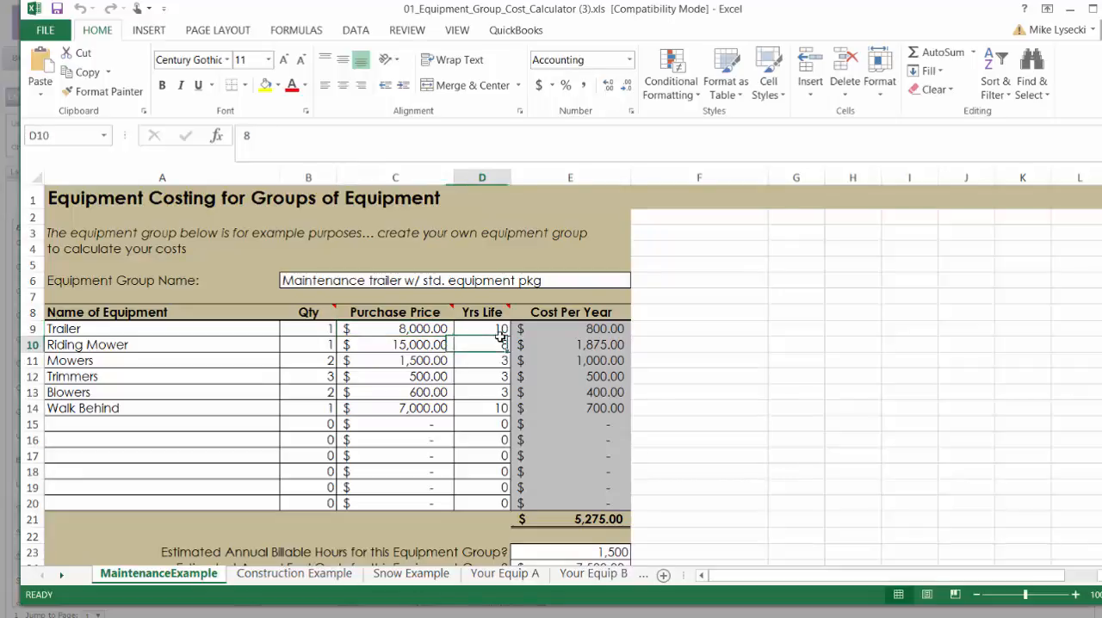
Step: Review the Riding Mower's quantity, purchase price and years of life
left_click(179, 340)
left_click(329, 344)
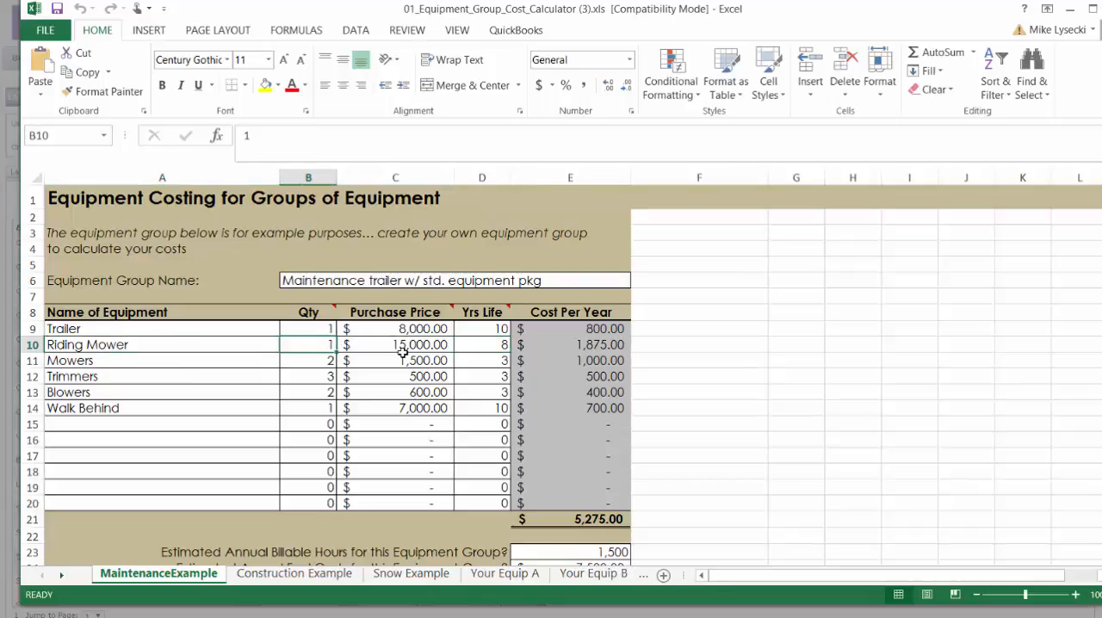
left_click(403, 349)
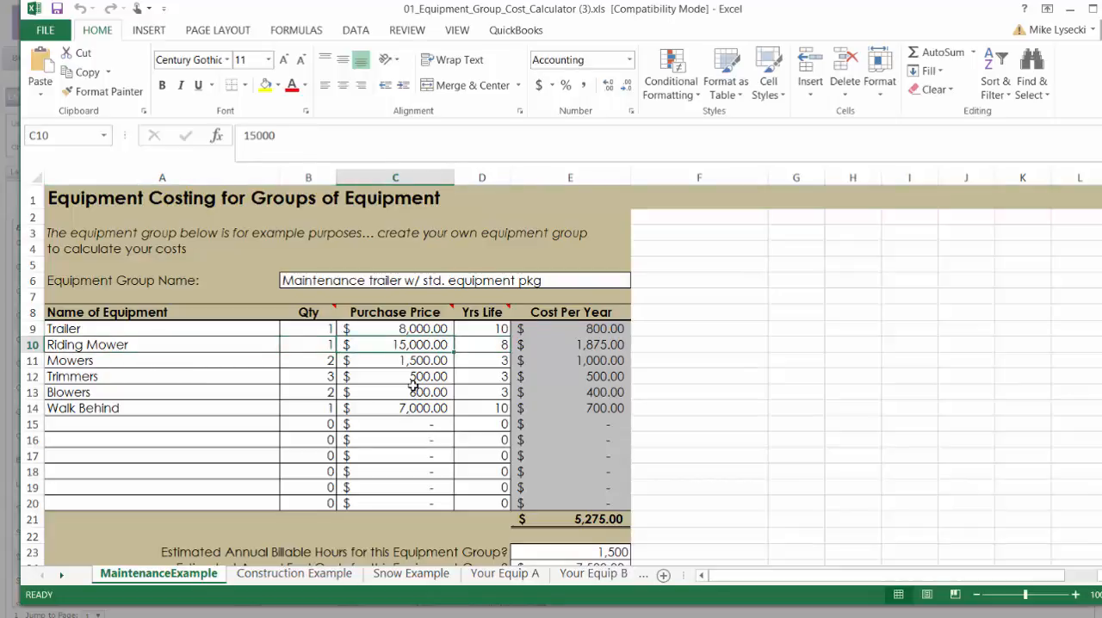
left_click(480, 346)
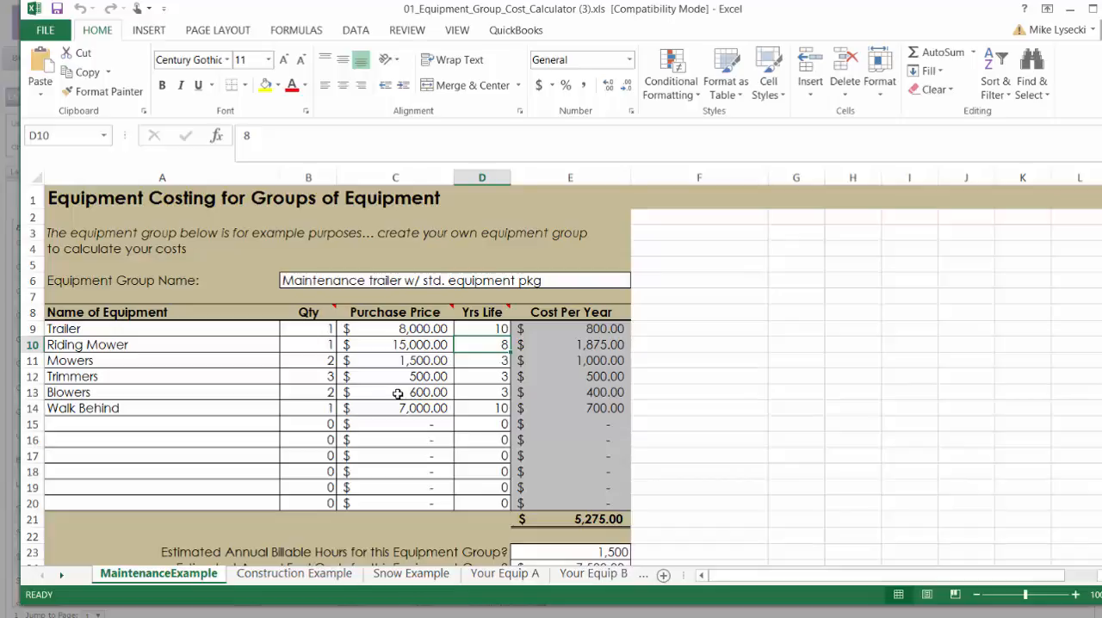
Step: Set the Riding Mower's purchase price to 10,000 and its life to 3 years
left_click(408, 343)
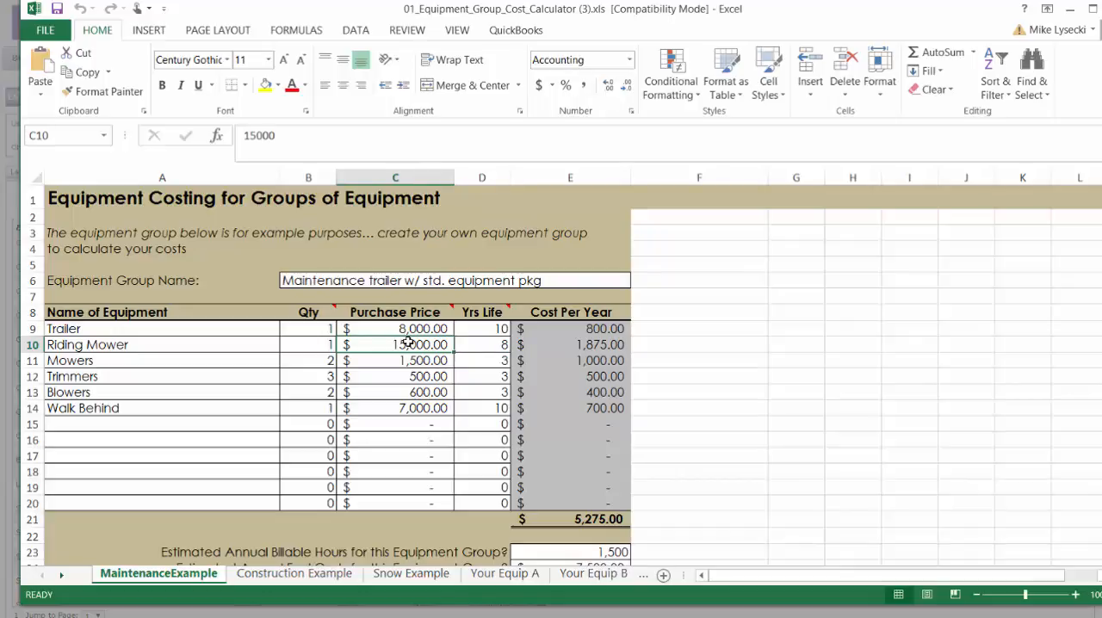
type("10000")
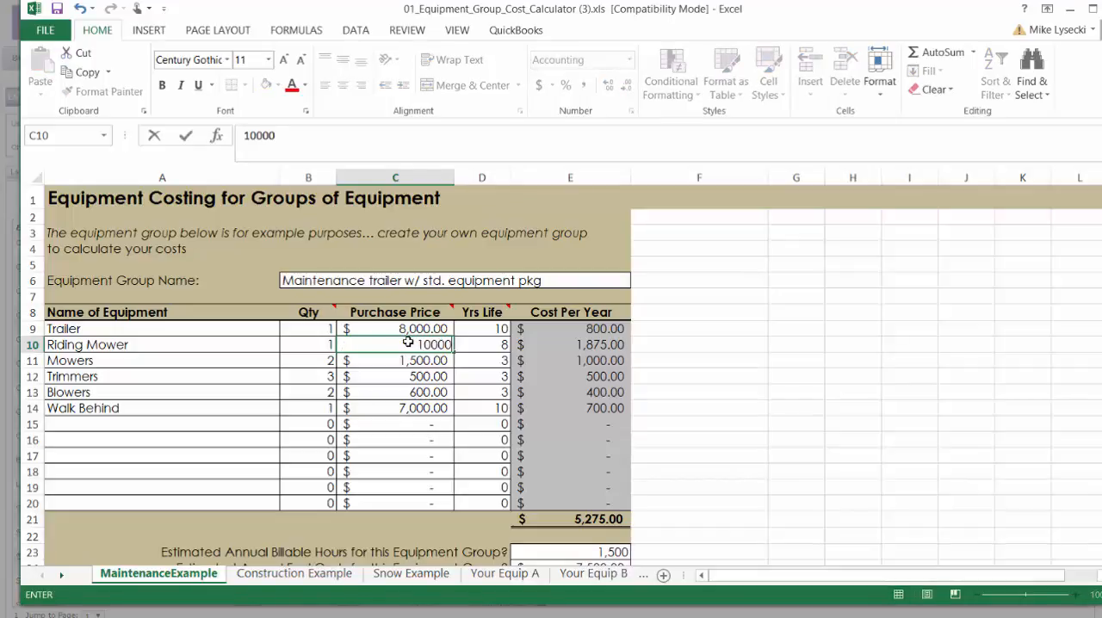
key("Tab")
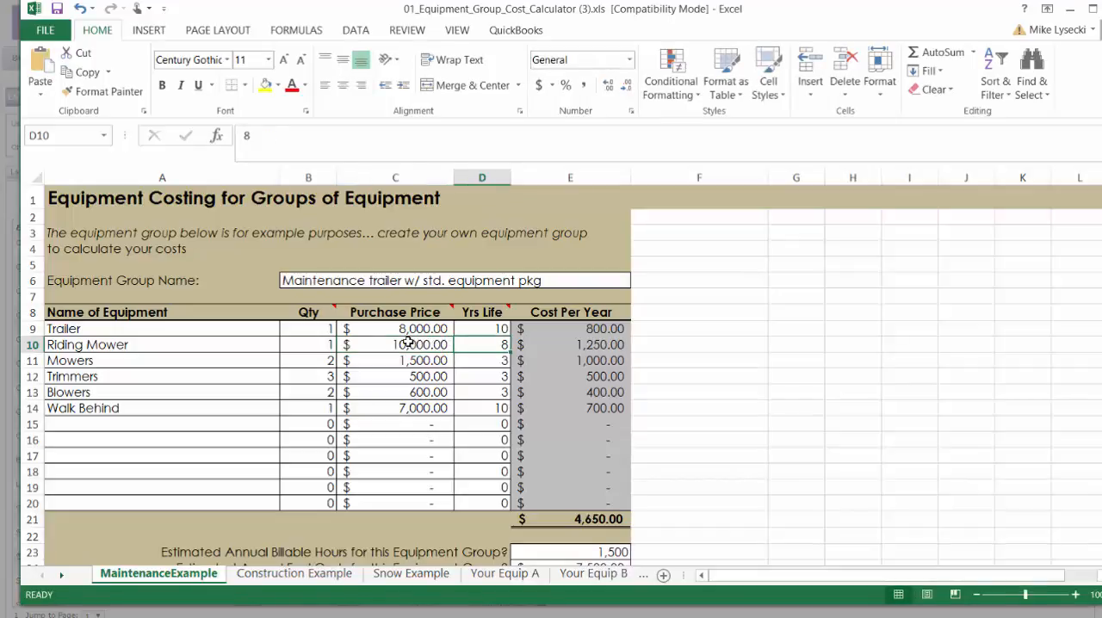
type("3")
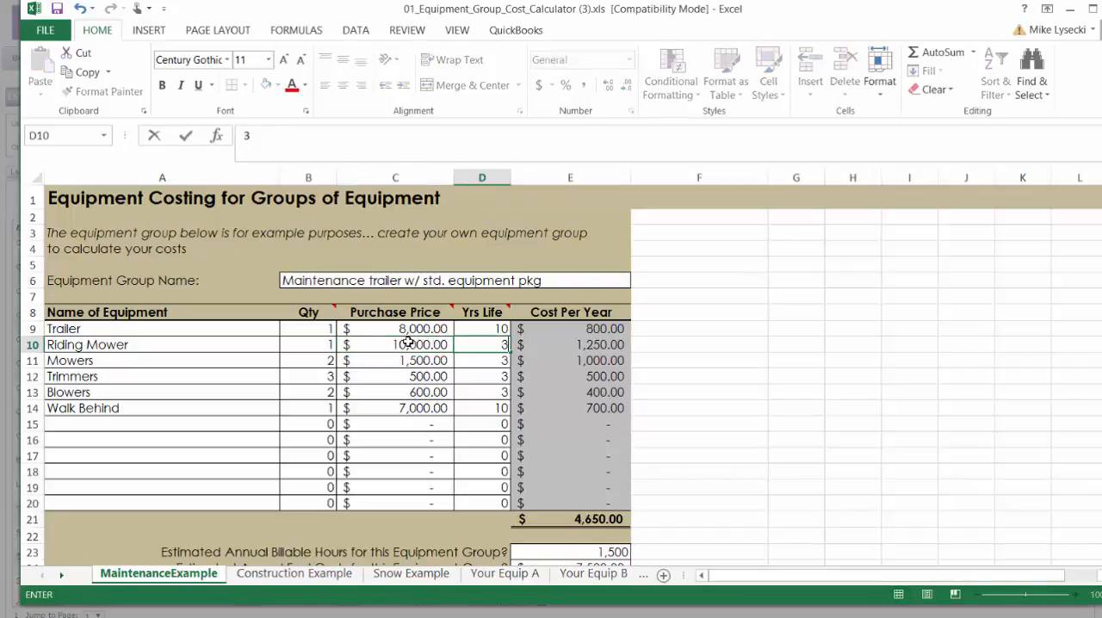
key("Tab")
key("Down")
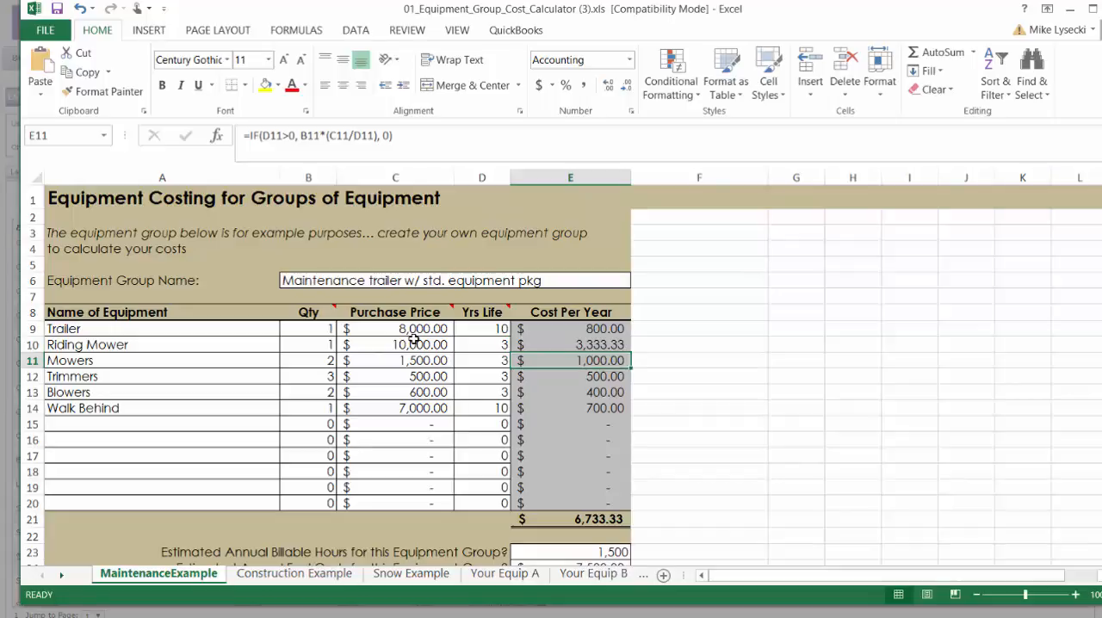
Step: Set the Riding Mower's purchase price to 15,000 and its life to 7 years
left_click(414, 341)
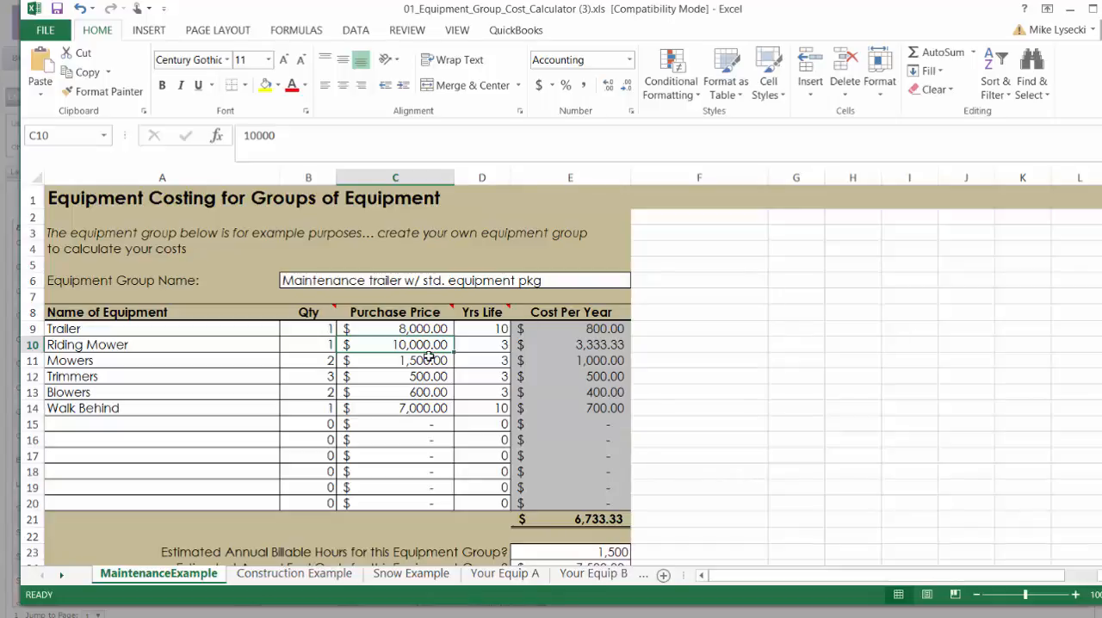
type("1")
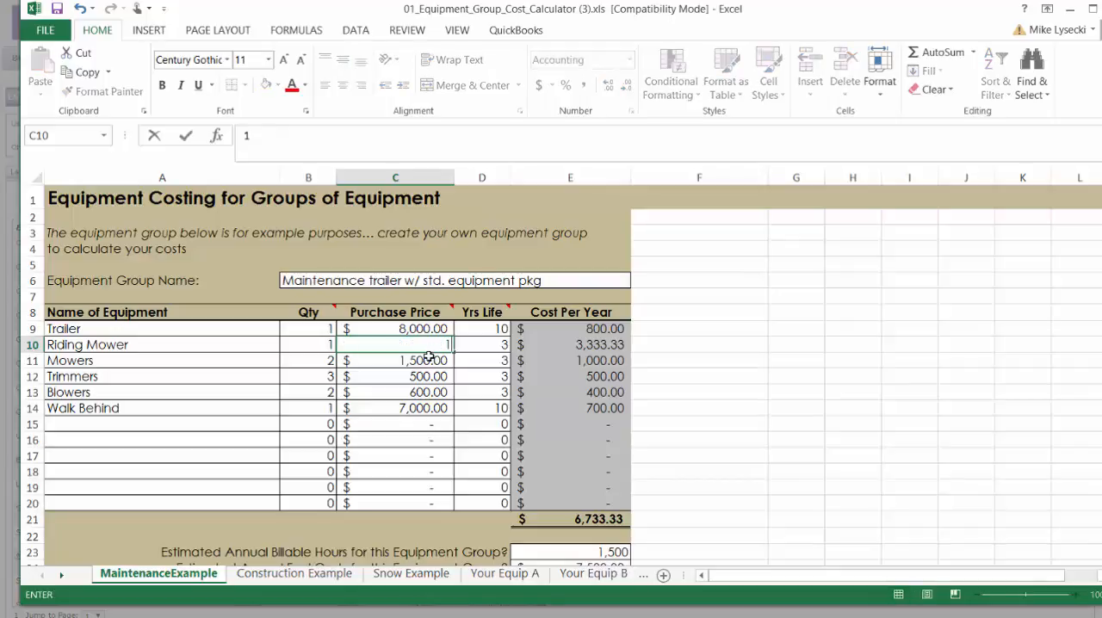
type("5000")
key("Tab")
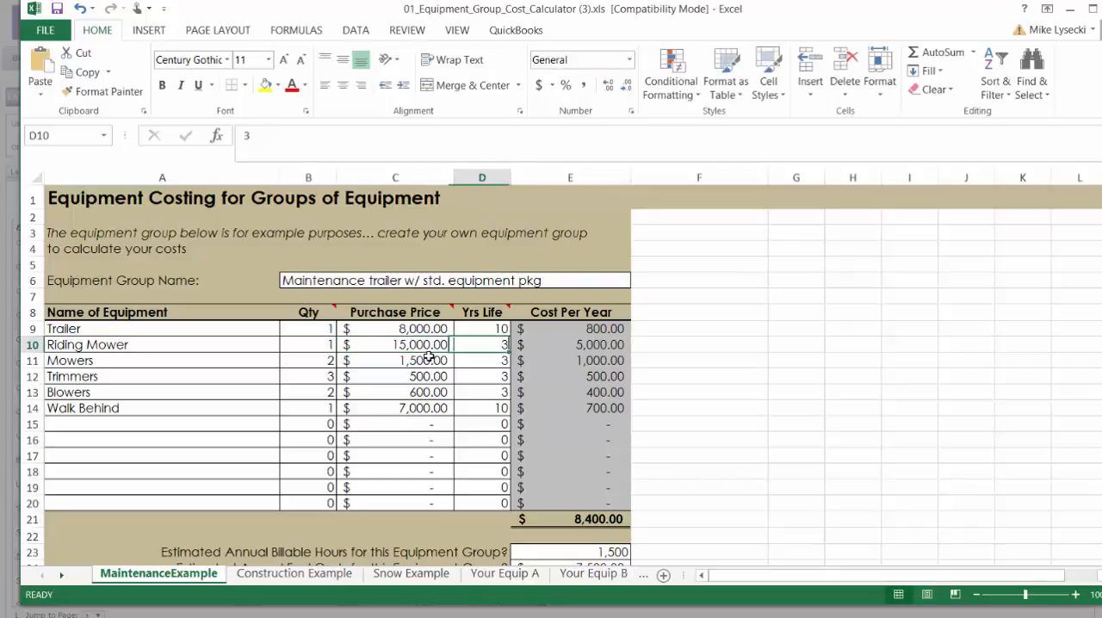
type("7")
key("Tab")
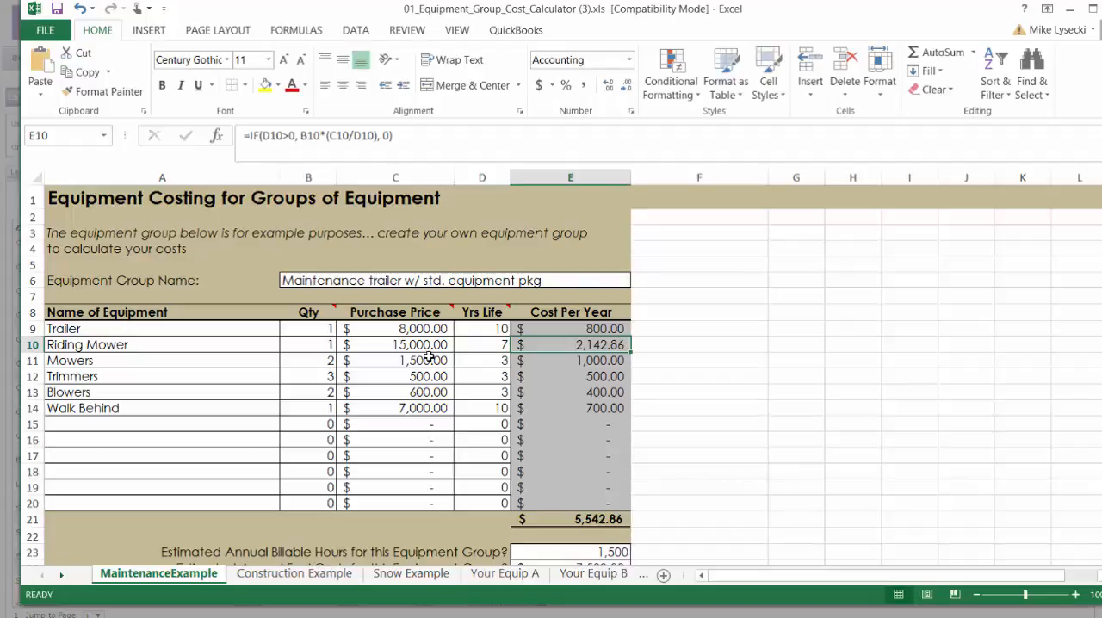
left_click(418, 344)
left_click(497, 345)
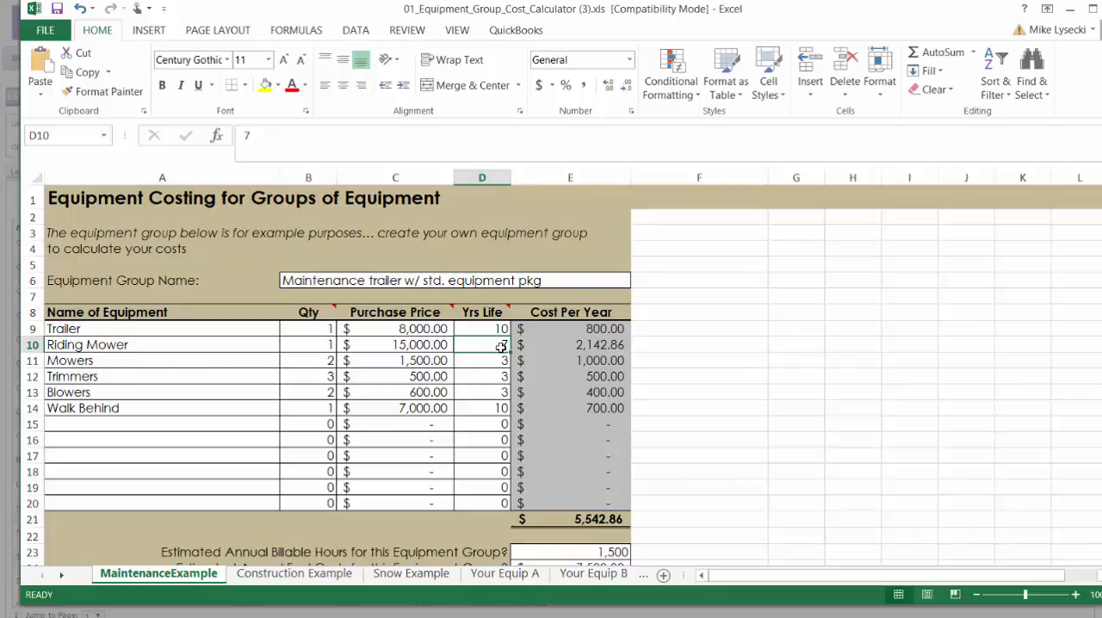
Step: Review the quantity, purchase price and years of life entered for the Mowers and Trimmers
left_click(155, 360)
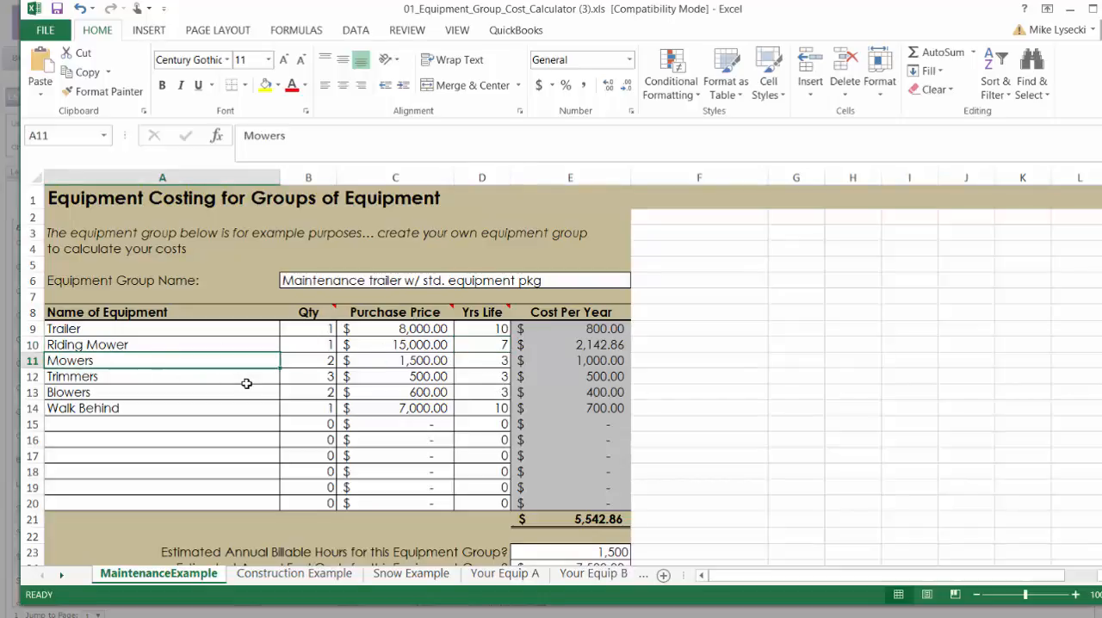
left_click(331, 360)
left_click(393, 362)
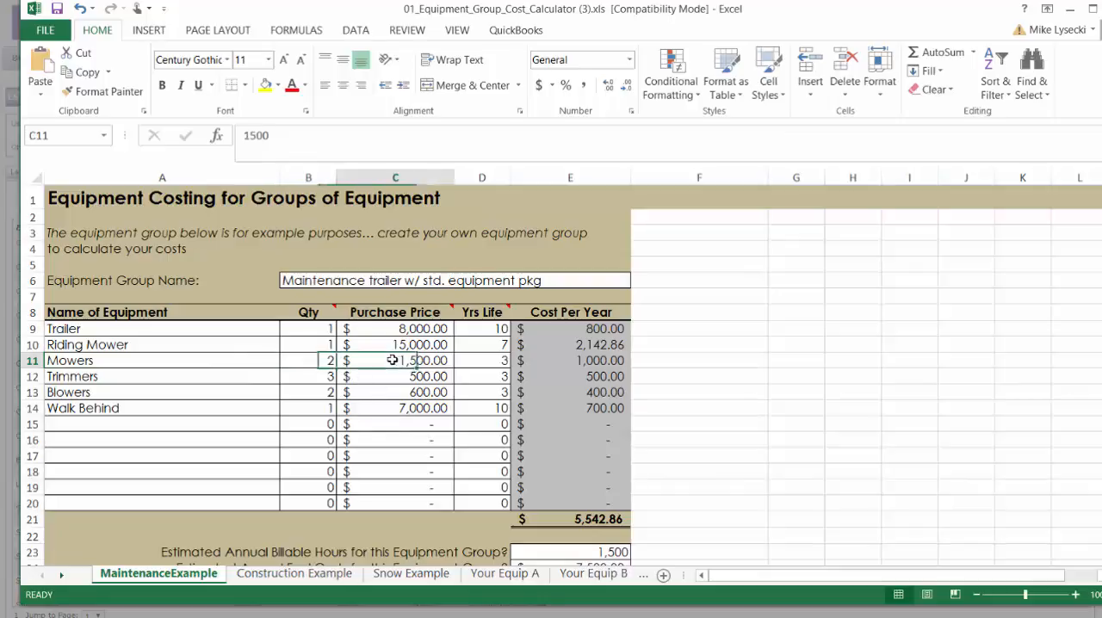
left_click(498, 359)
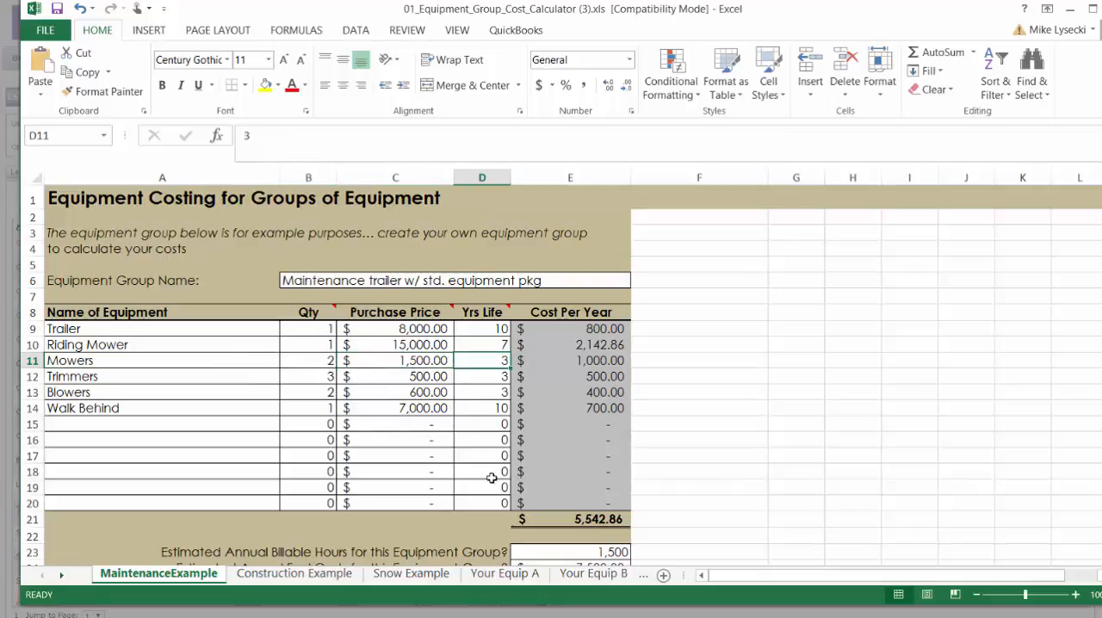
left_click(180, 376)
left_click(330, 376)
left_click(396, 376)
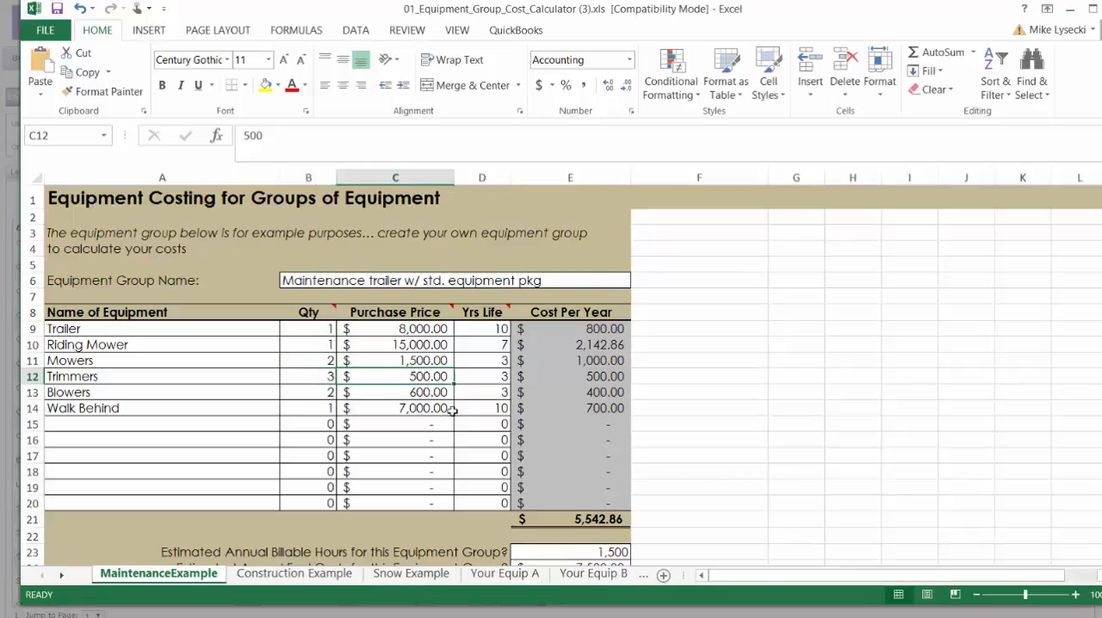
left_click(487, 376)
Step: Review the purchase price and years of life entered for the Blowers and the Walk Behind
left_click(164, 392)
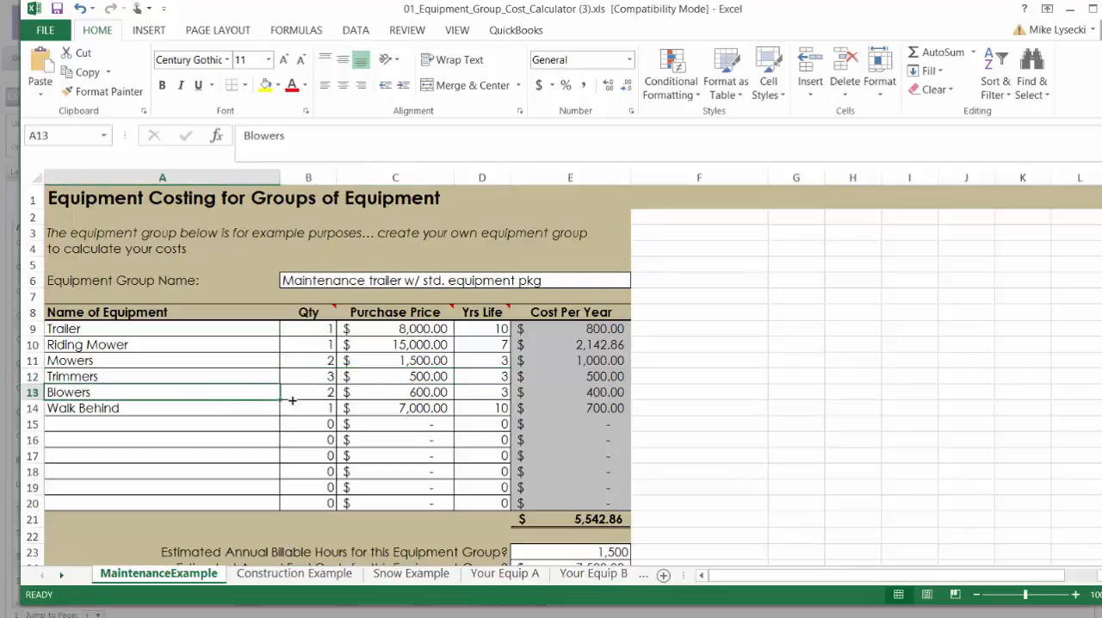
left_click(406, 387)
left_click(487, 387)
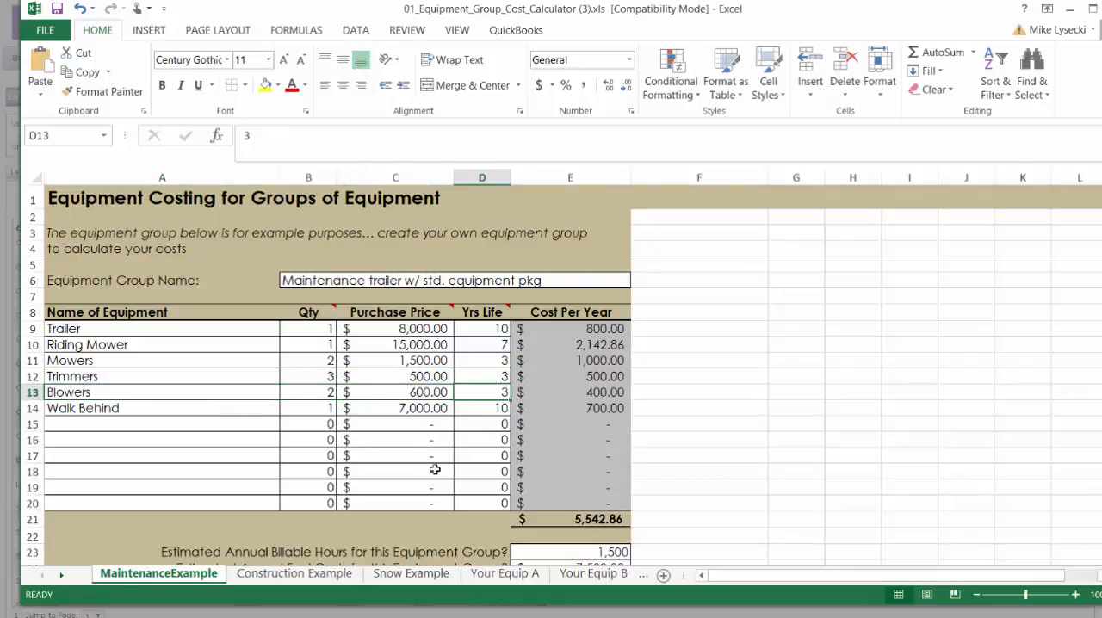
left_click(210, 406)
left_click(404, 408)
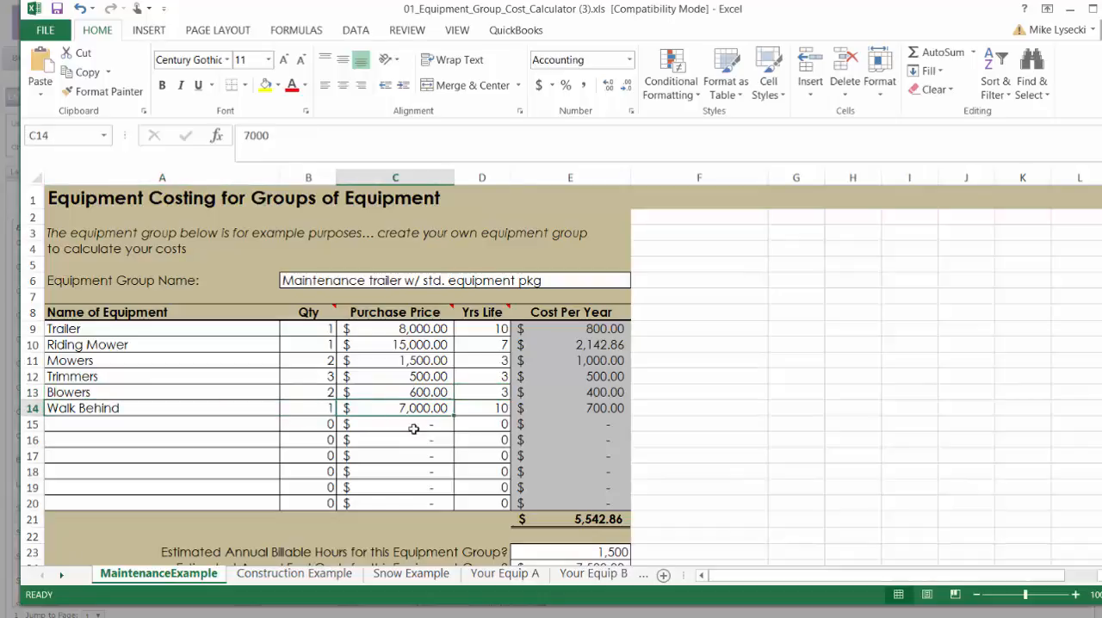
left_click(468, 410)
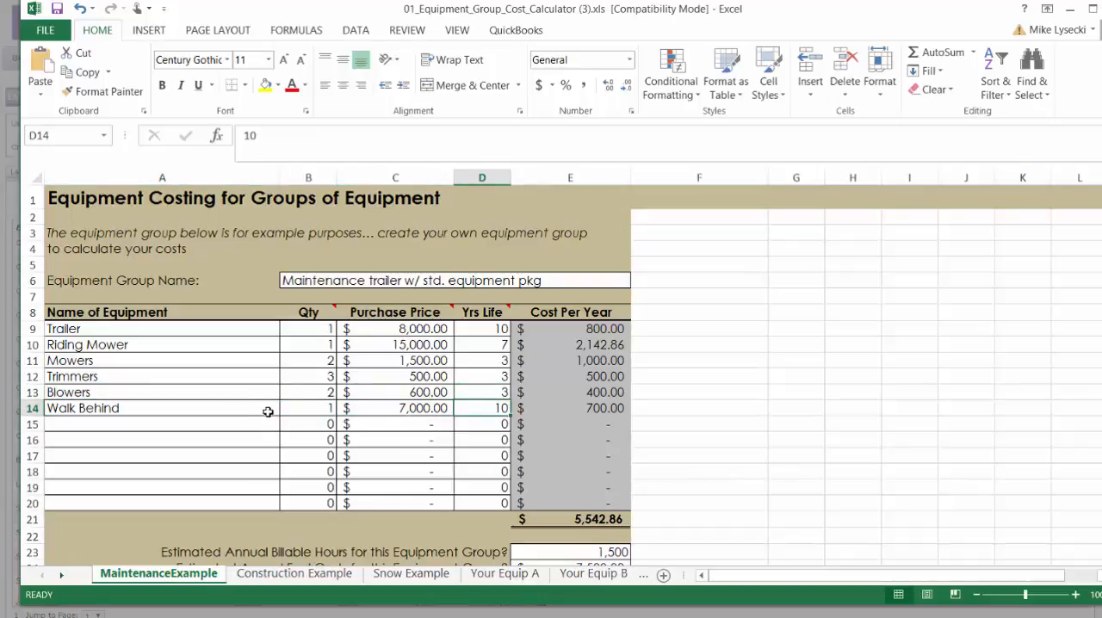
Step: Compare the group's equipment list and purchase prices with the cost per year of each item and the yearly total
left_click_drag(140, 329, 327, 413)
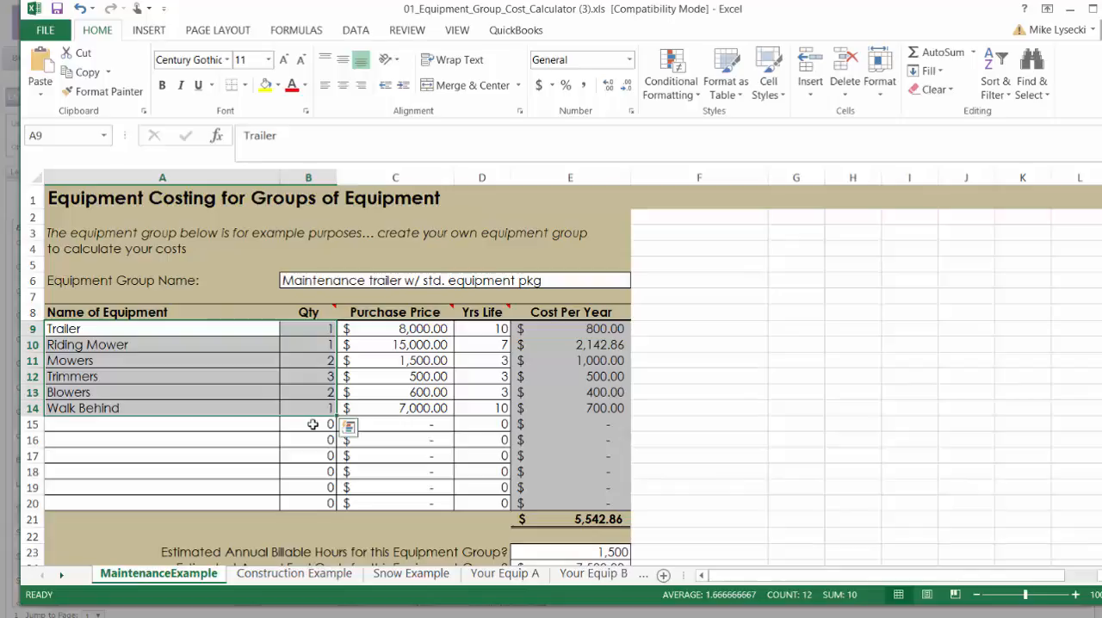
scroll(396, 350, "down", 2)
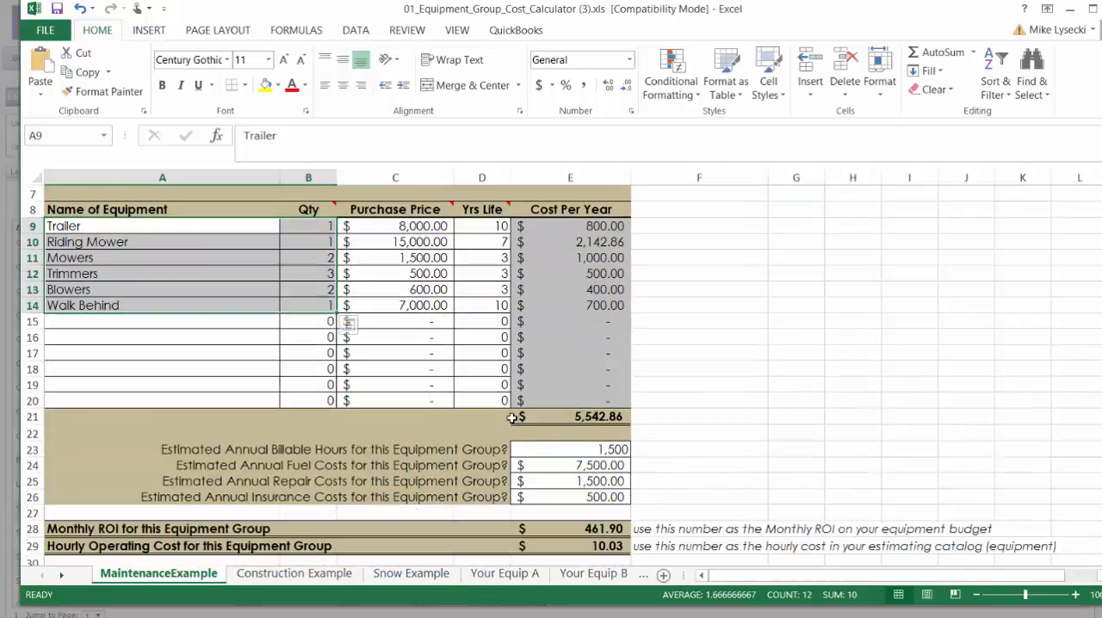
left_click(616, 416)
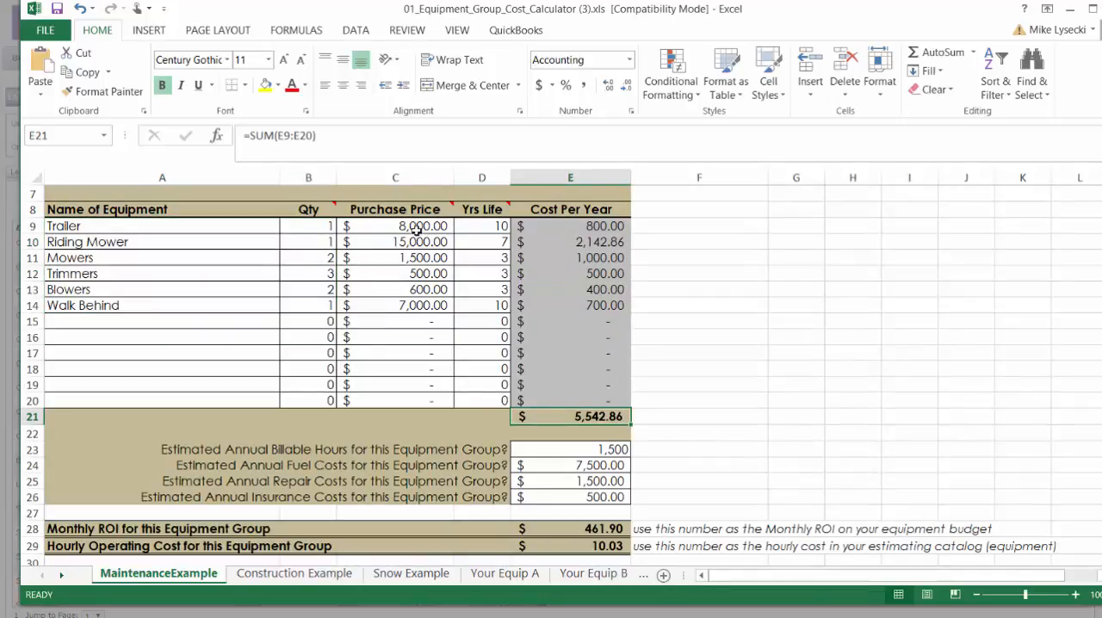
left_click_drag(423, 226, 420, 303)
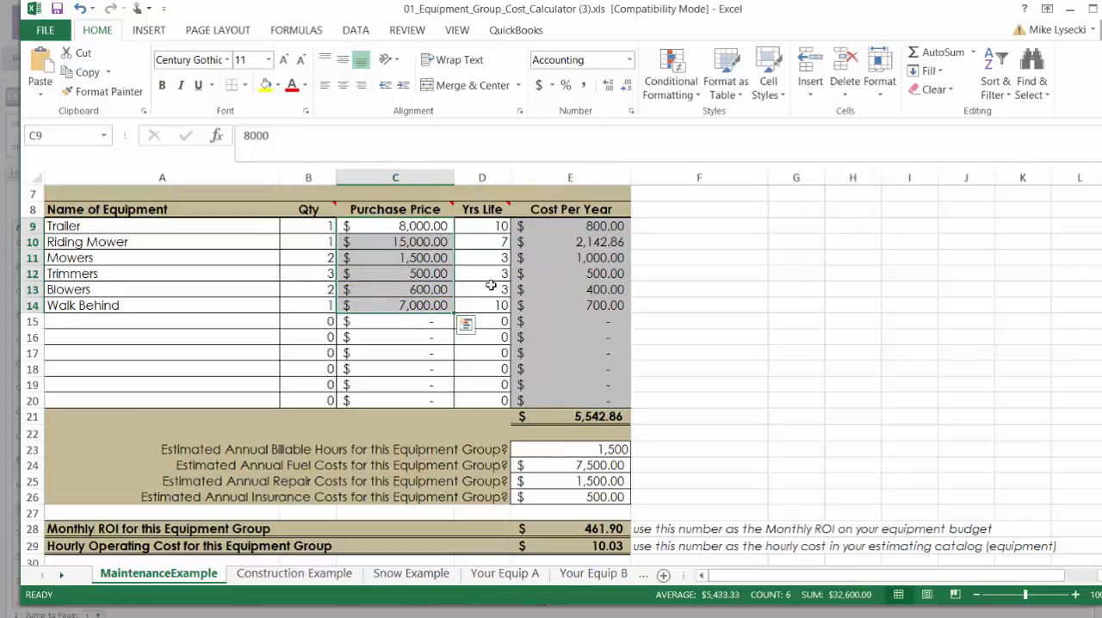
left_click_drag(598, 228, 598, 306)
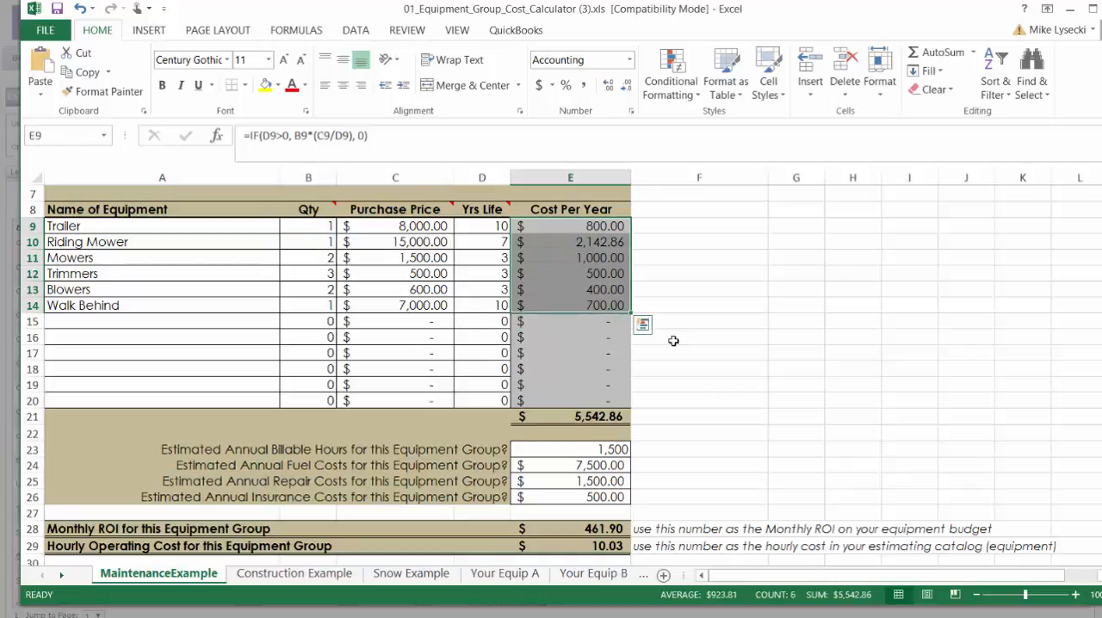
left_click(605, 420)
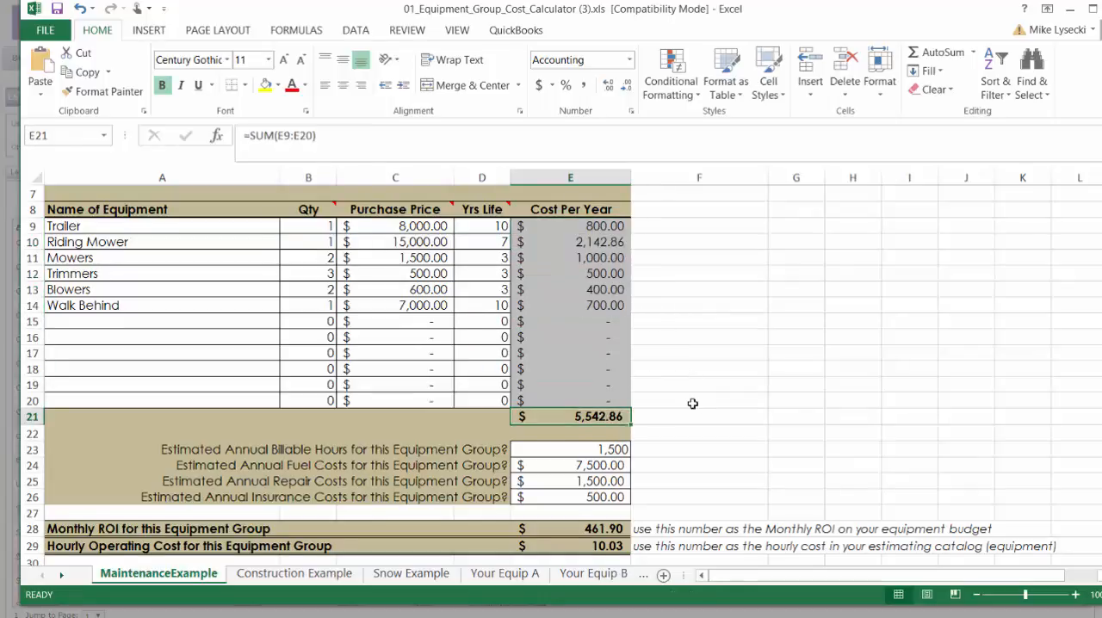
Step: Set the maintenance group's estimated annual fuel costs to 4,000 after checking the billable hours and the hourly operating cost formula
scroll(692, 403, "down", 1)
left_click(592, 400)
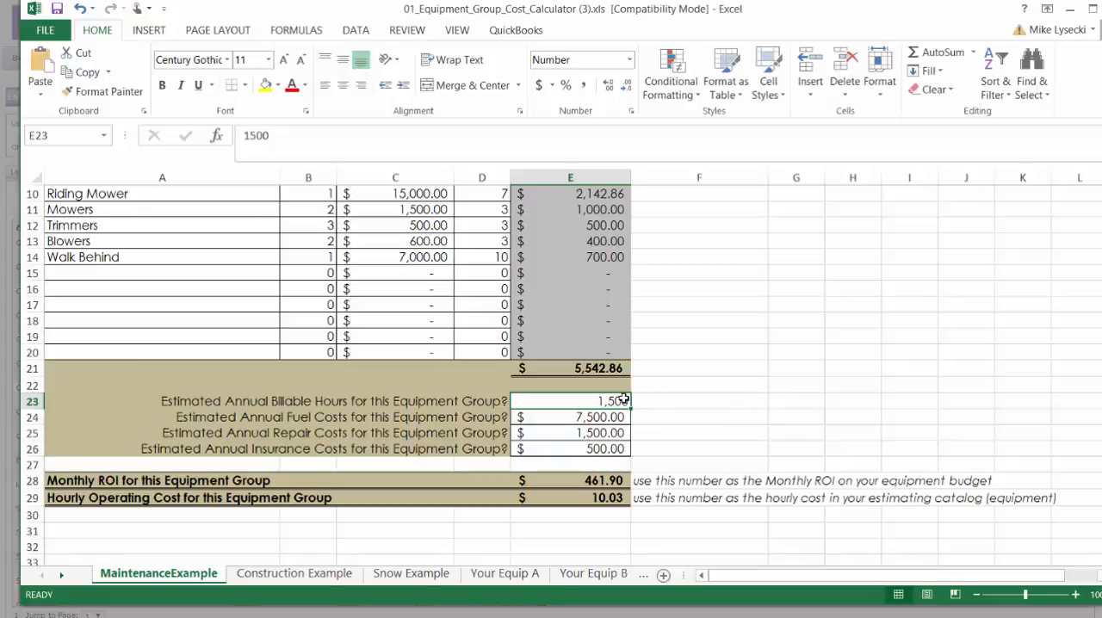
left_click(613, 497)
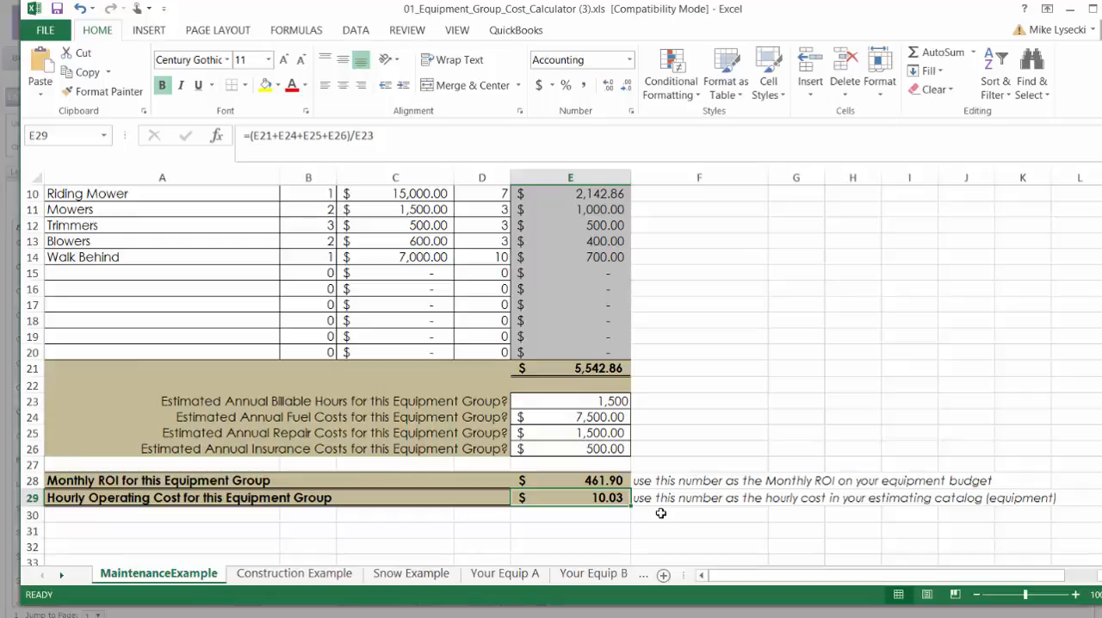
left_click(610, 414)
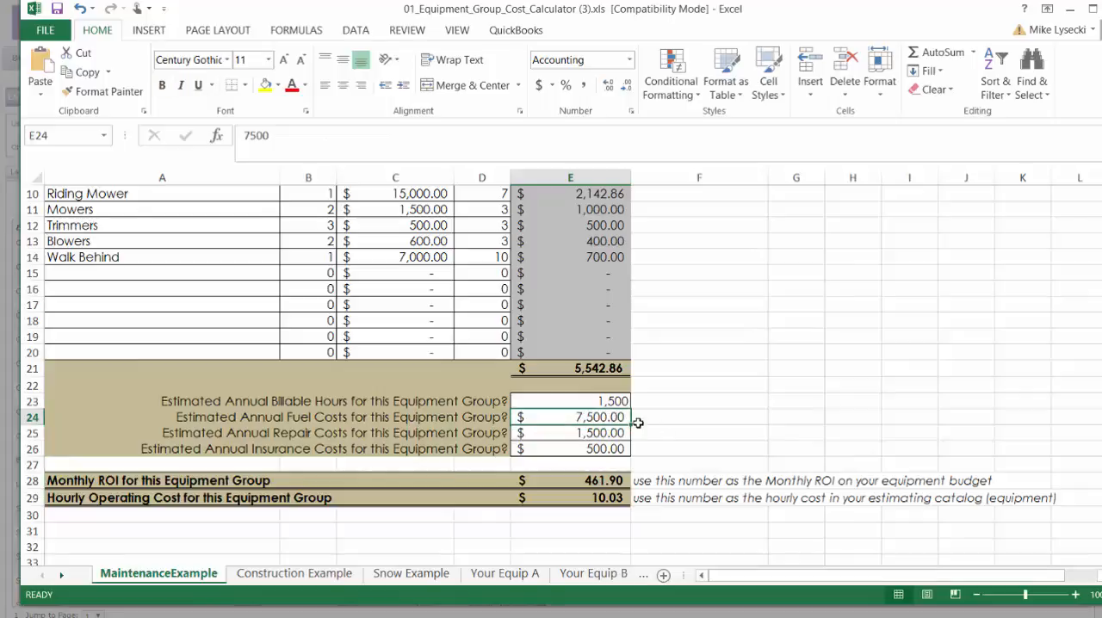
type("4000")
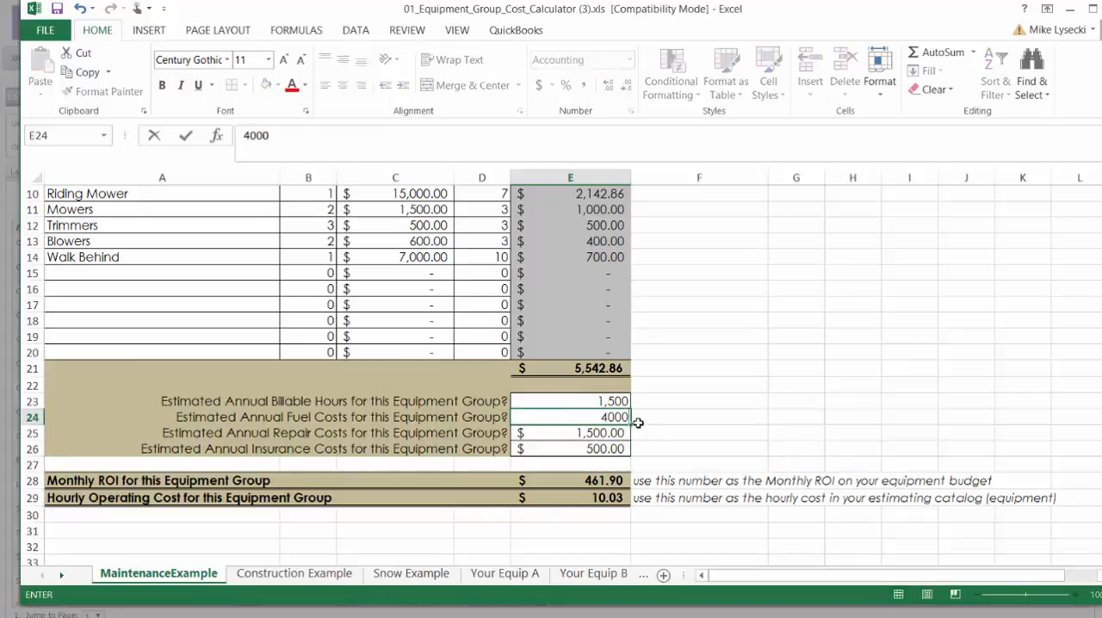
key("Return")
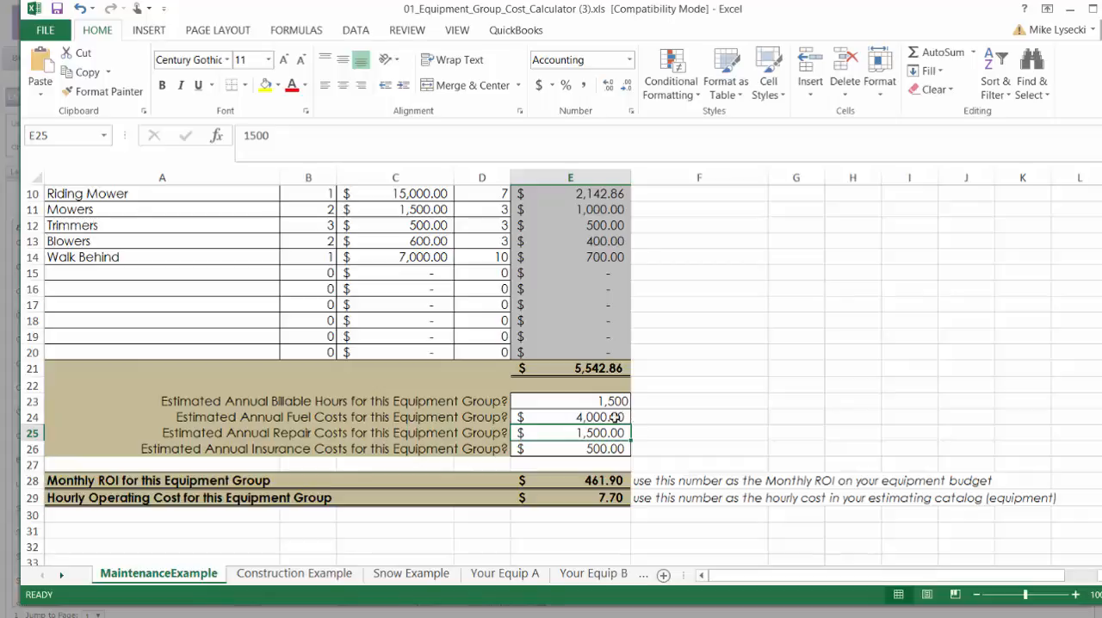
Step: Review the annual fuel, repair and insurance costs together with the formulas for monthly ROI and hourly operating cost
left_click(615, 417)
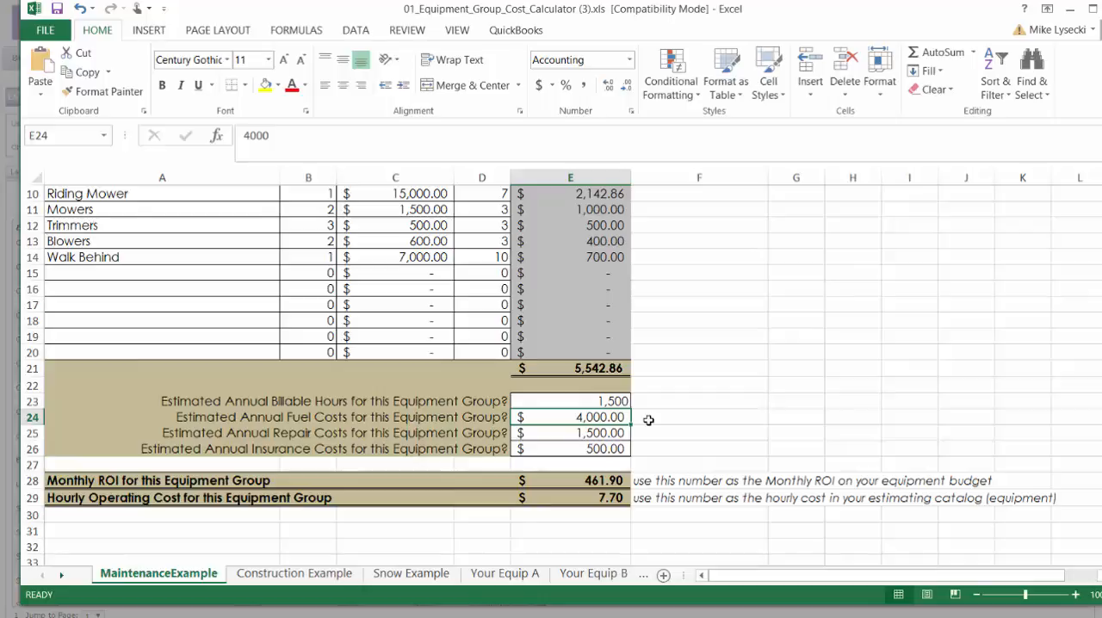
left_click(602, 432)
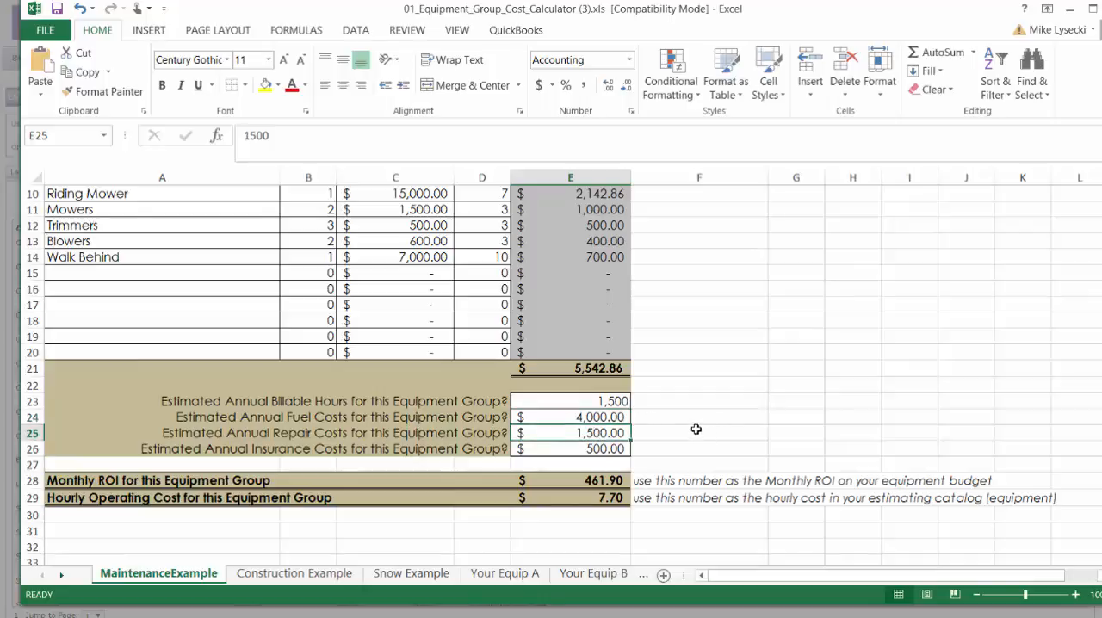
left_click(696, 431)
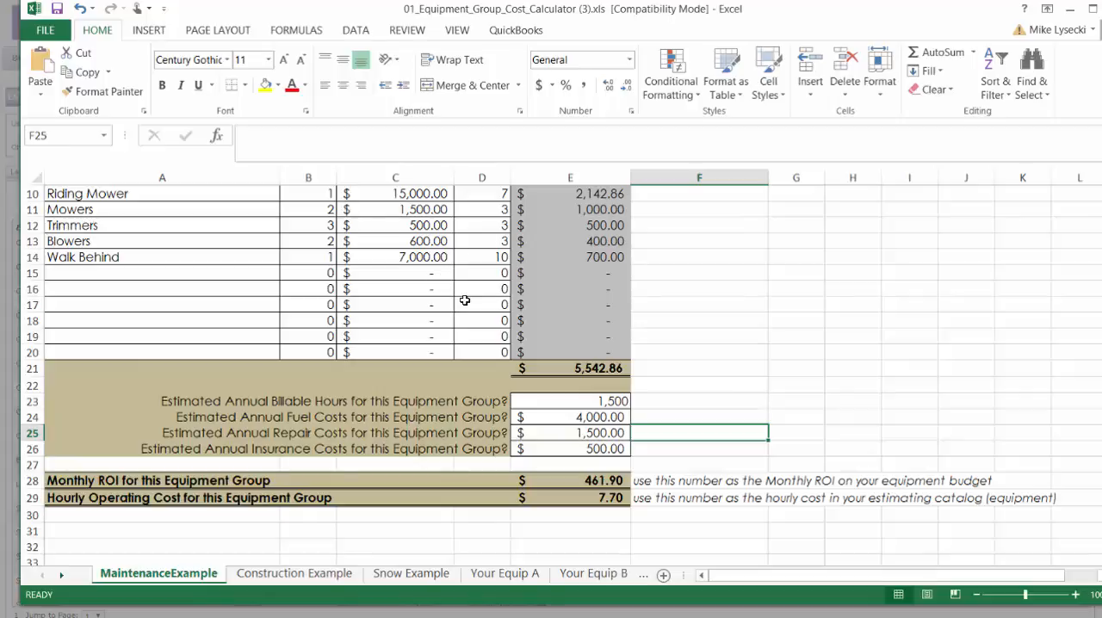
left_click(582, 446)
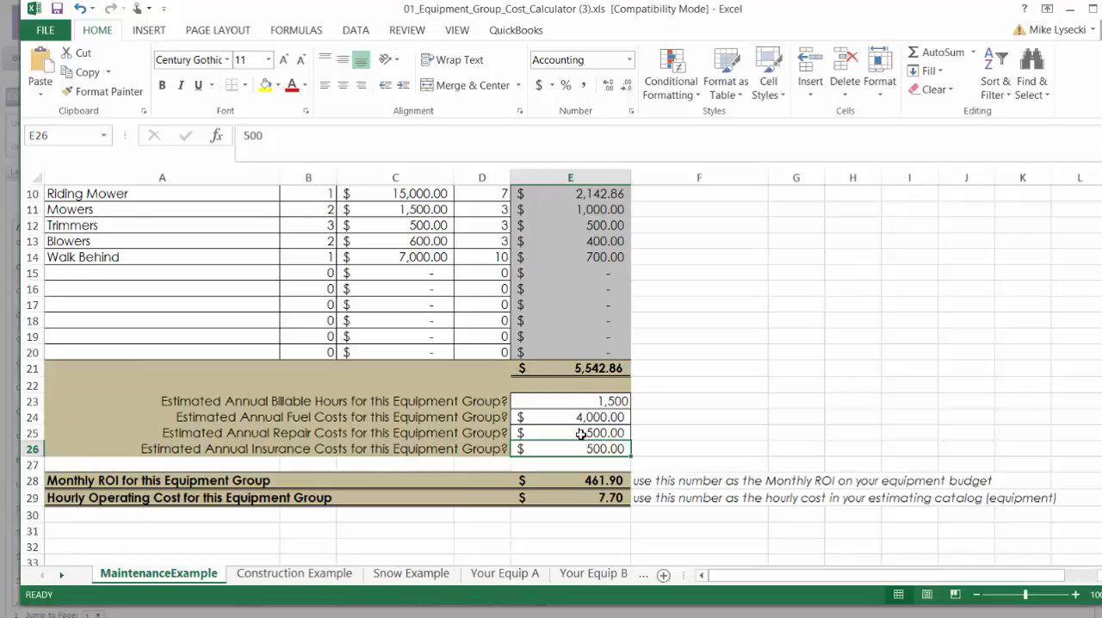
left_click_drag(581, 433, 573, 446)
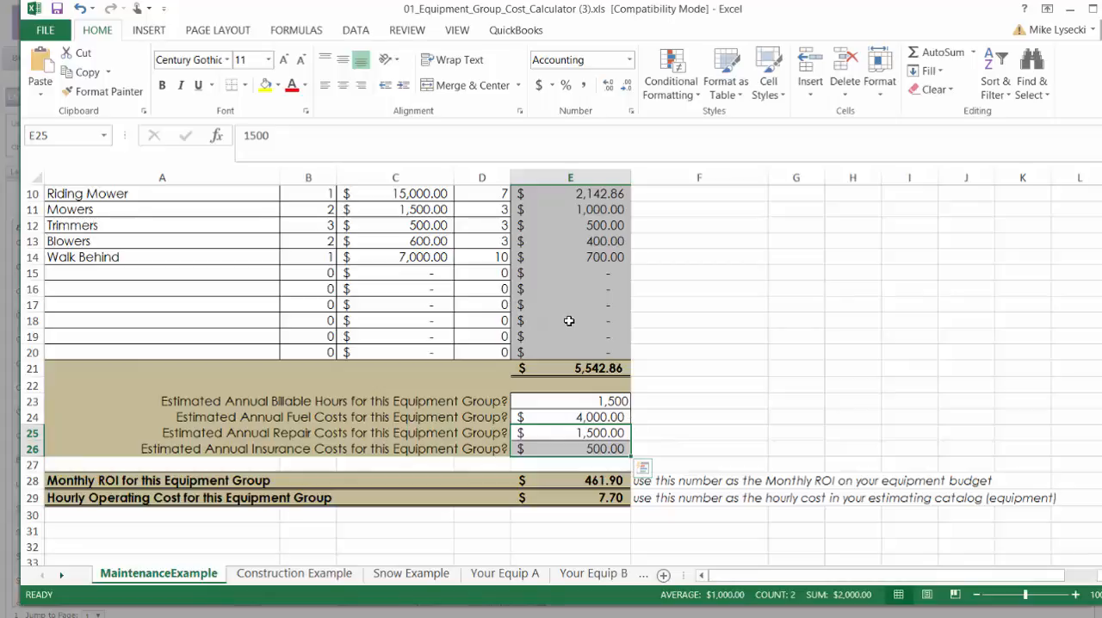
left_click(594, 478)
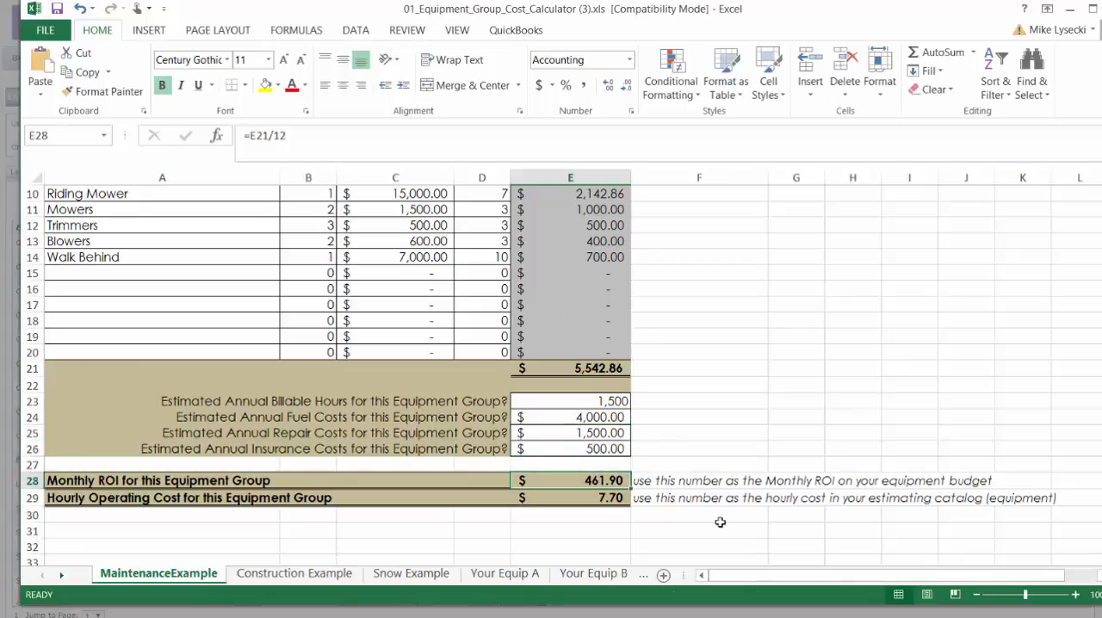
left_click(616, 503)
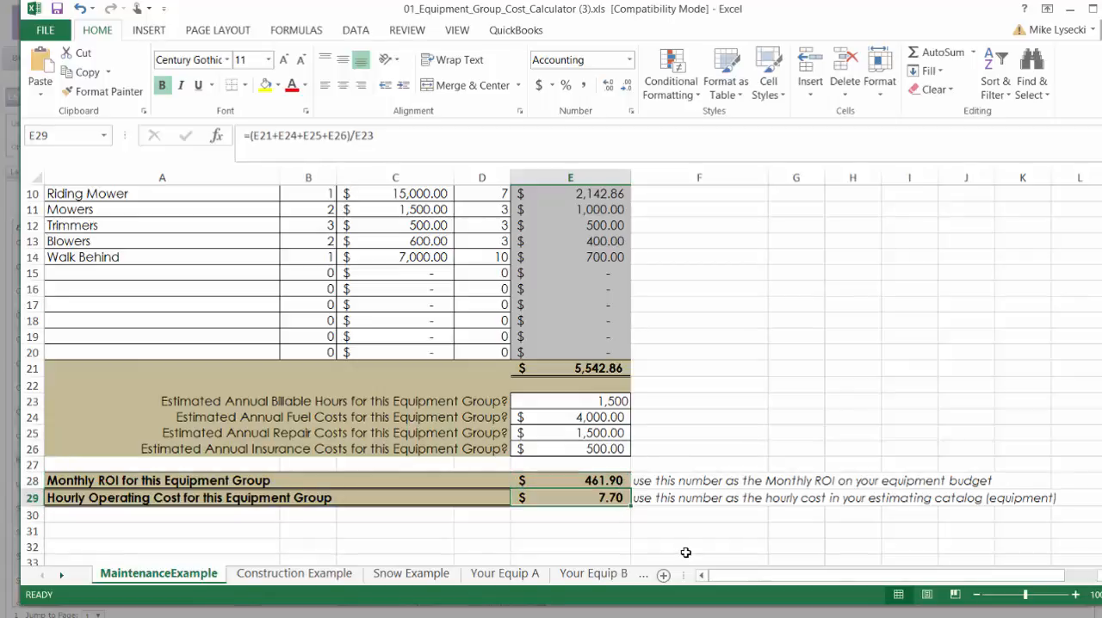
Step: Copy the Hourly Operating Cost value of the maintenance equipment group from cell E29
scroll(516, 292, "up", 3)
scroll(555, 370, "down", 3)
left_click(571, 545)
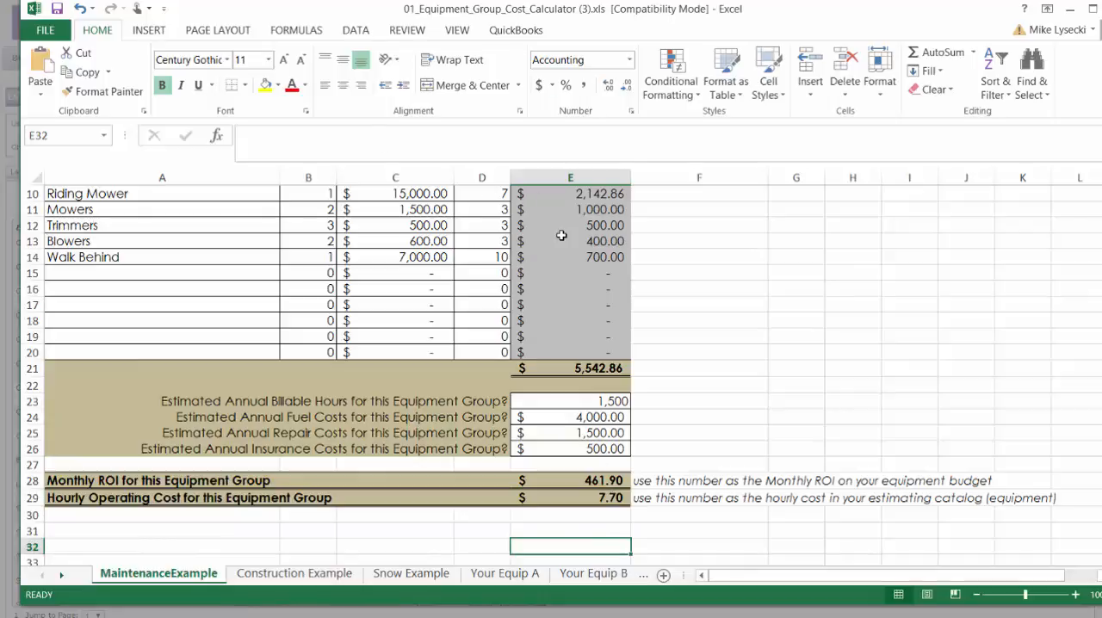
left_click(586, 496)
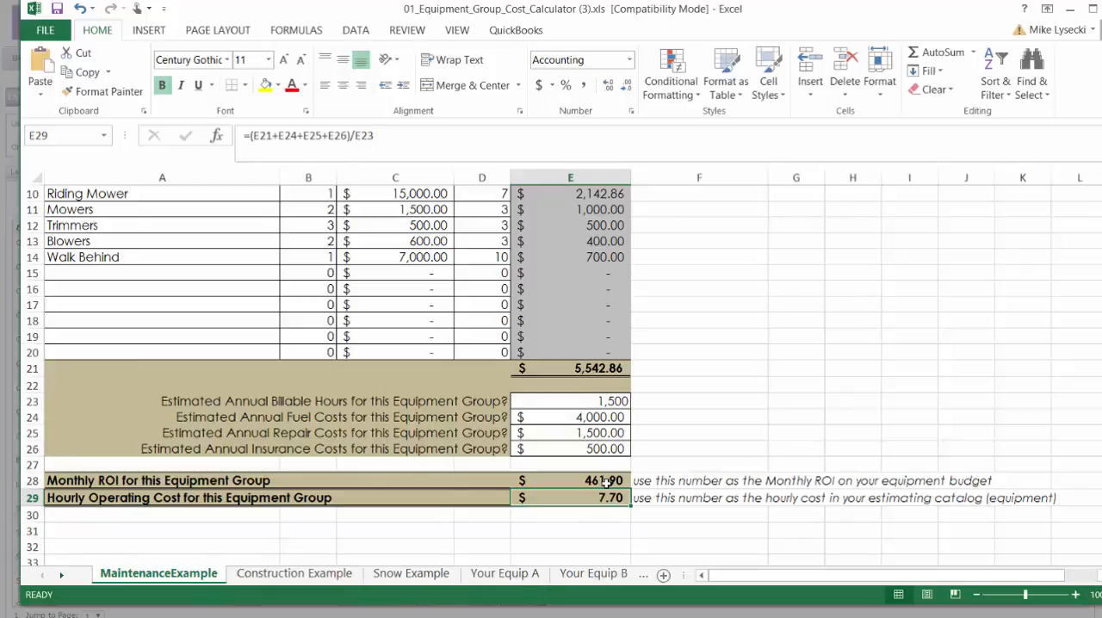
key("ctrl+c")
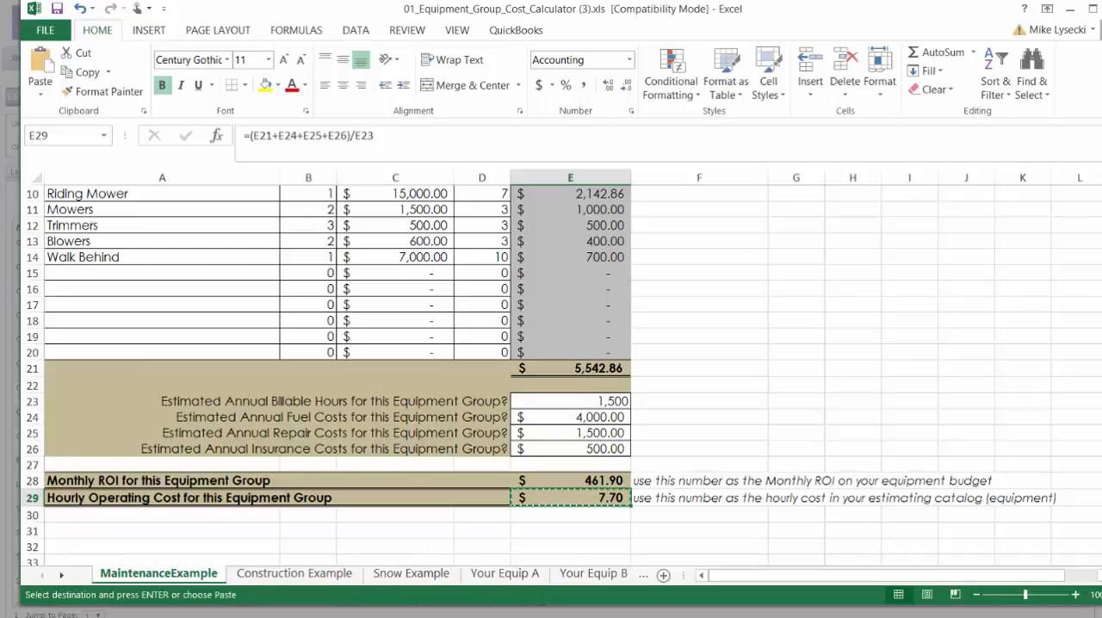
Step: Switch to the LMN equipment catalog, clear the cost per hour of Crew Truck + Maintenance Trailer and save the item
left_click(253, 521)
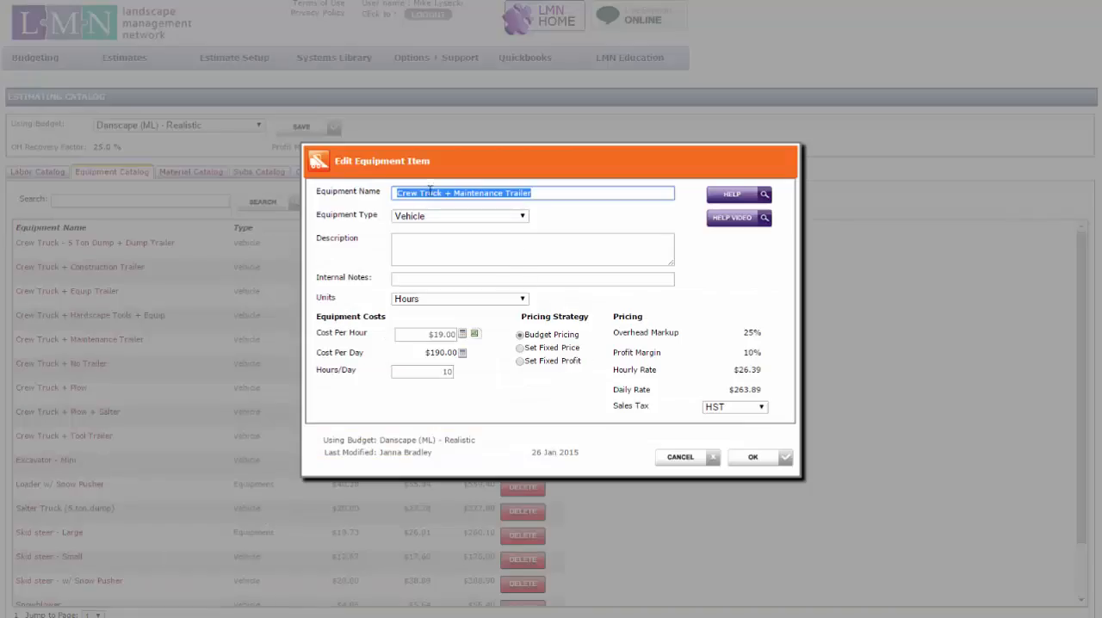
left_click(421, 334)
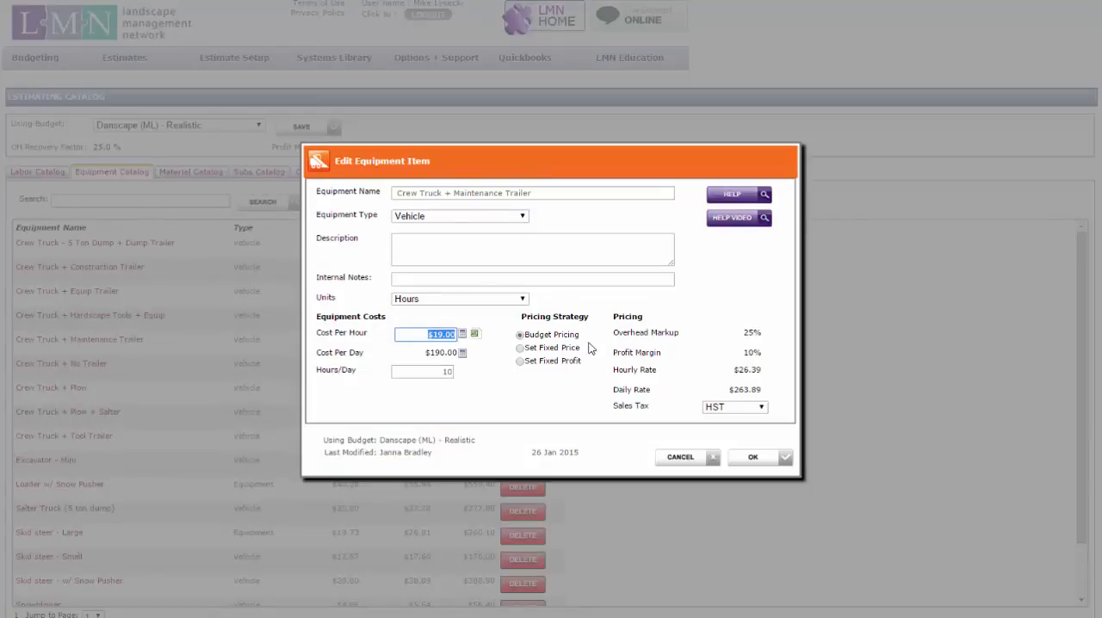
key("BackSpace")
left_click(476, 413)
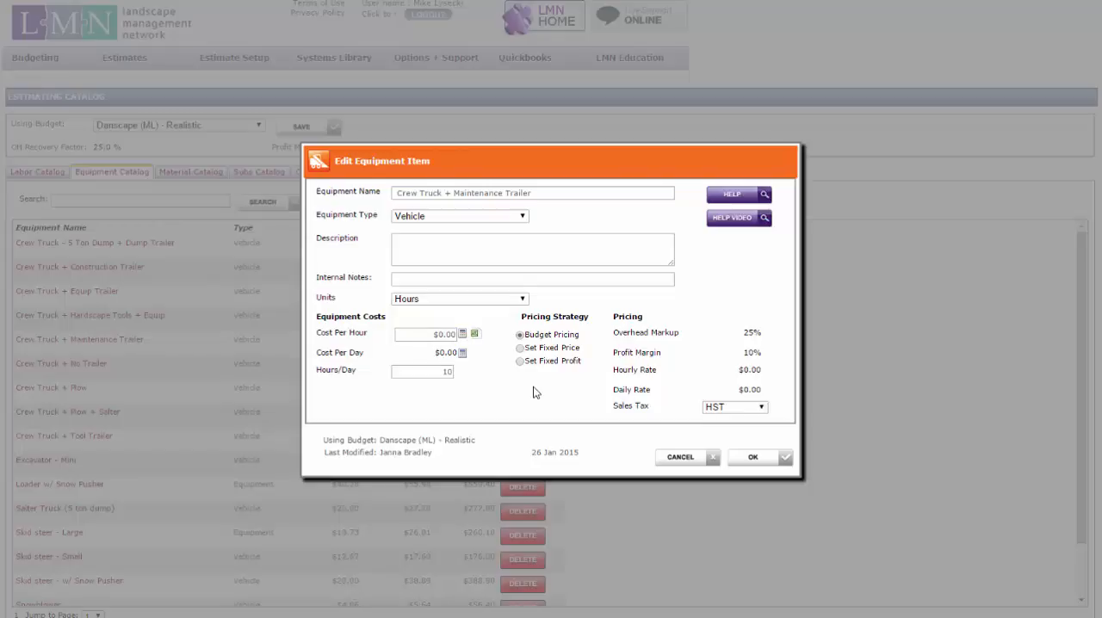
left_click(751, 460)
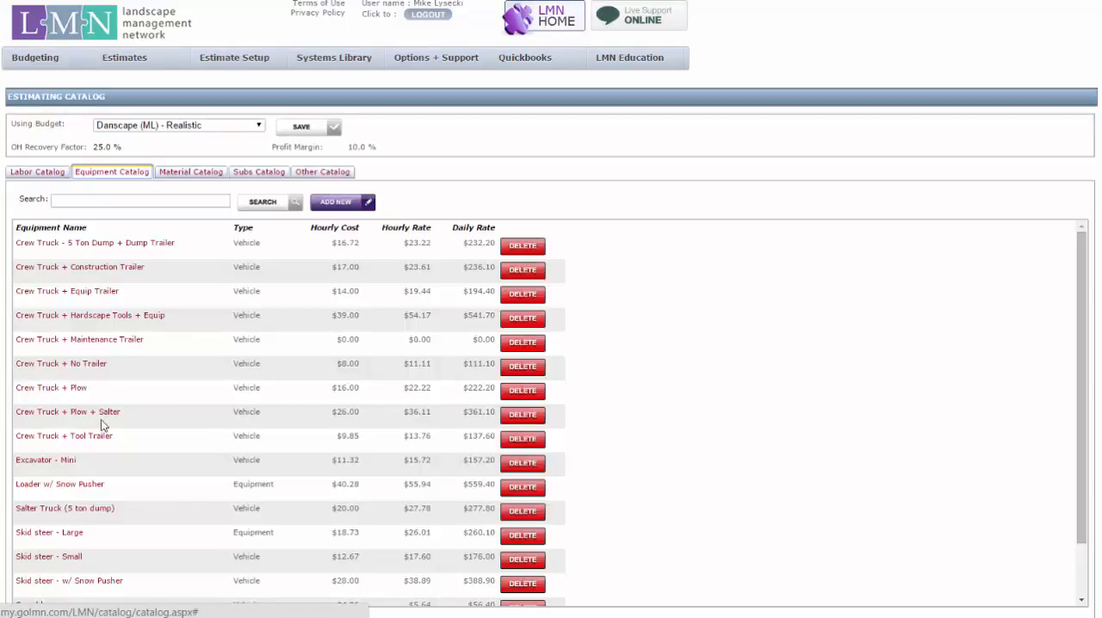
Step: Check the hourly operating cost in the Excel calculator's MaintenanceExample sheet and return to the LMN equipment catalog
left_click(84, 367)
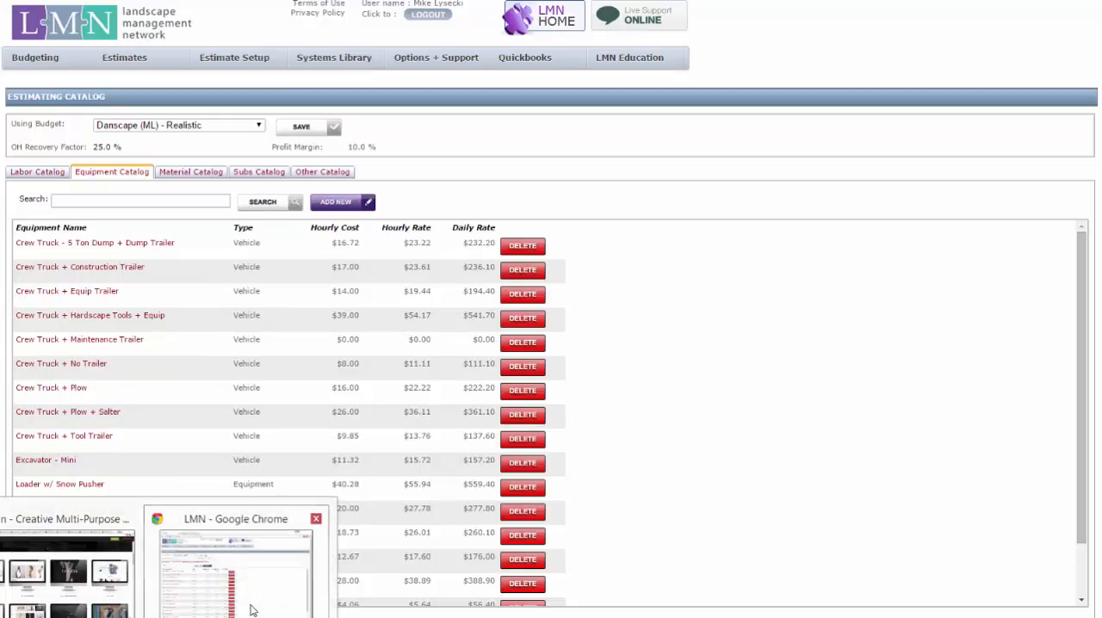
left_click(279, 617)
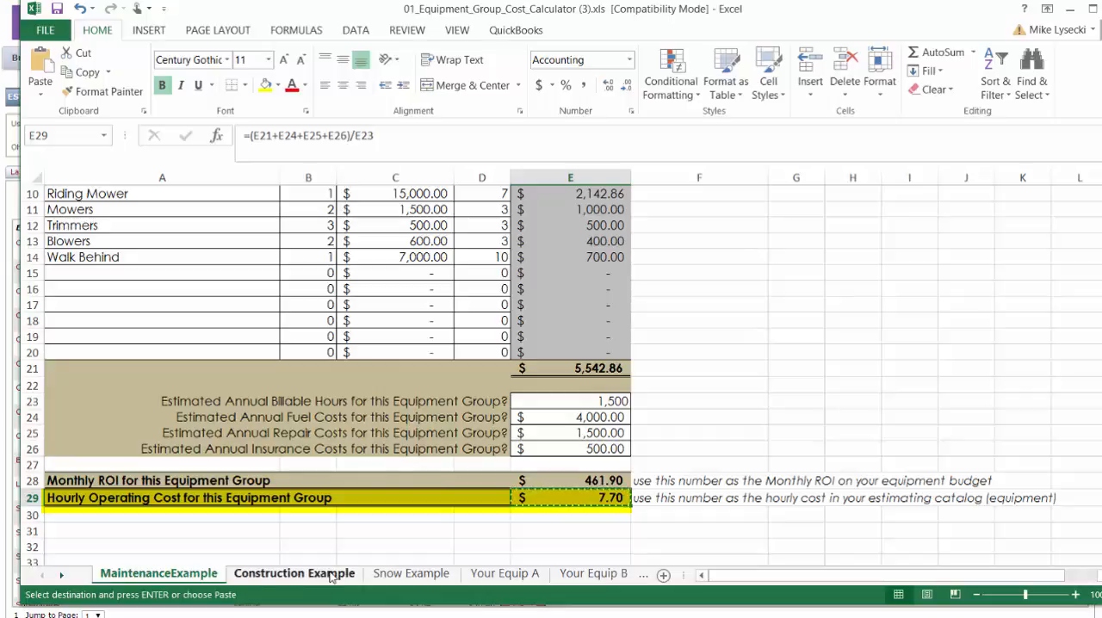
left_click(248, 538)
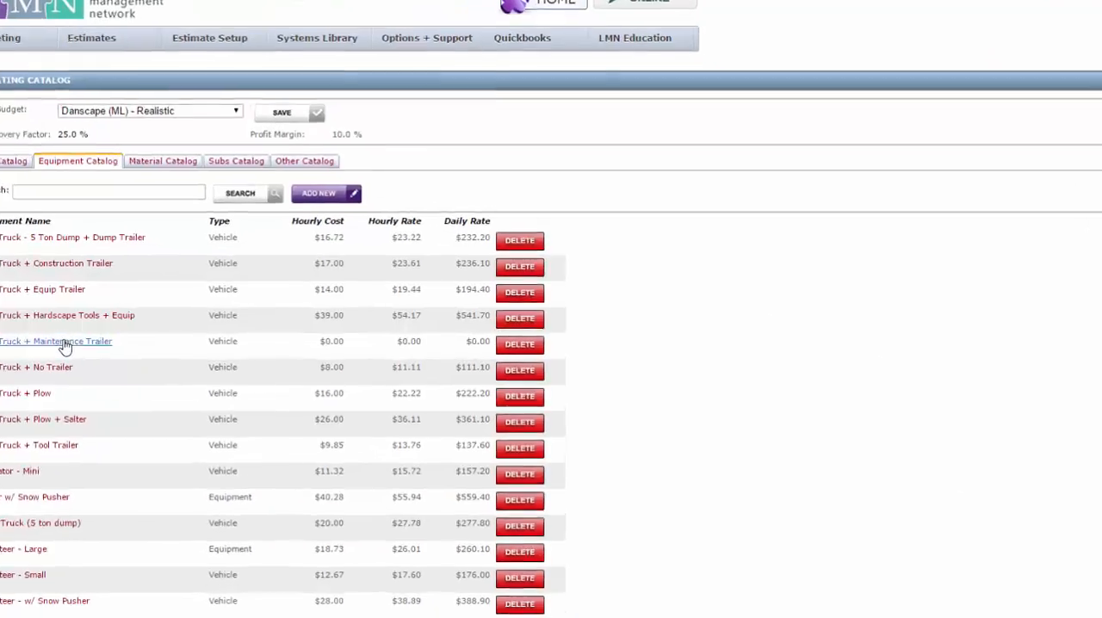
Step: Open the Crew Truck + Maintenance Trailer item and set its cost per hour to $15.70
left_click(104, 340)
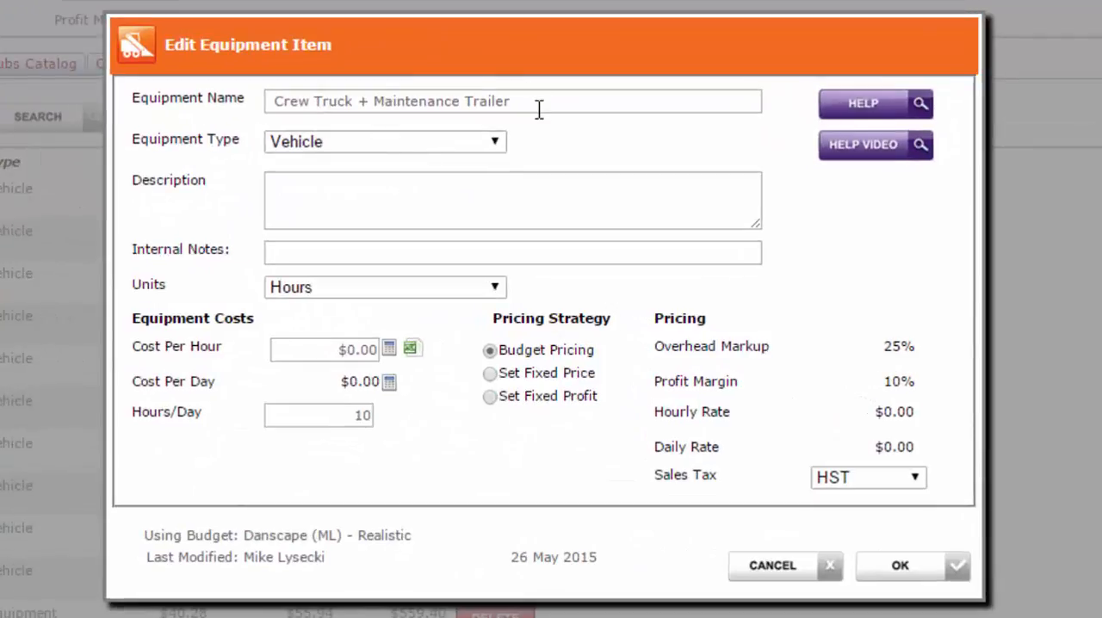
left_click_drag(539, 110, 133, 76)
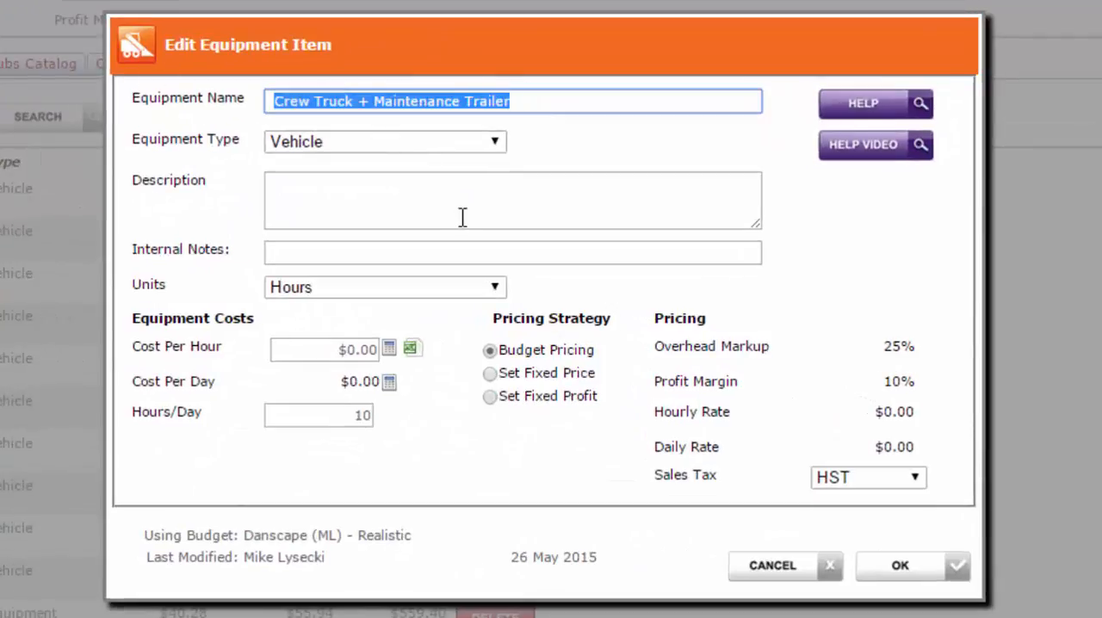
left_click(319, 348)
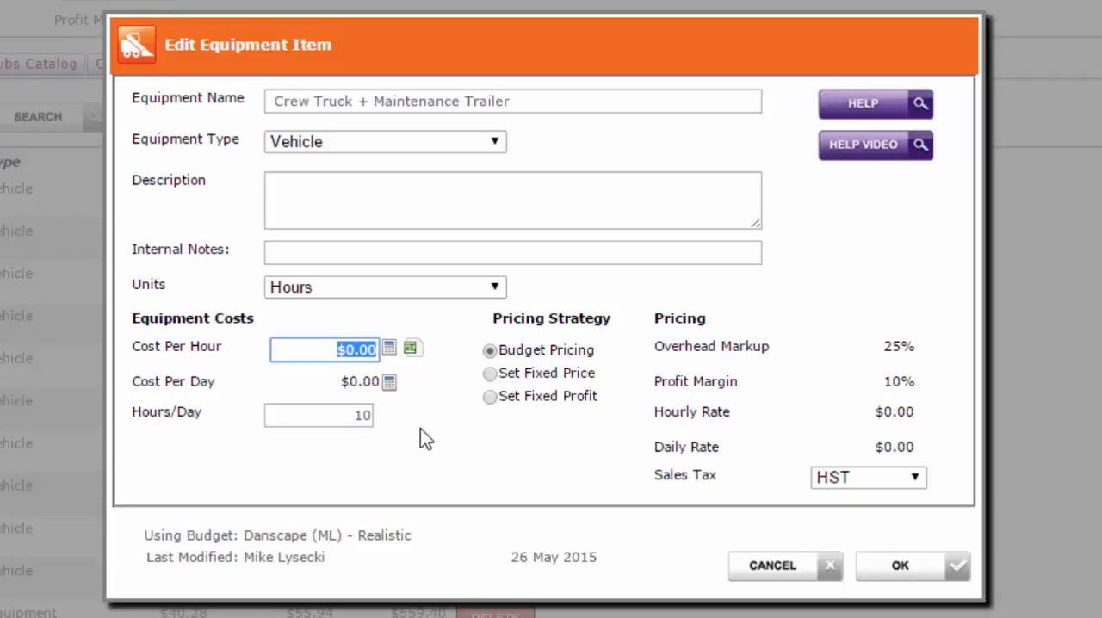
type("15.")
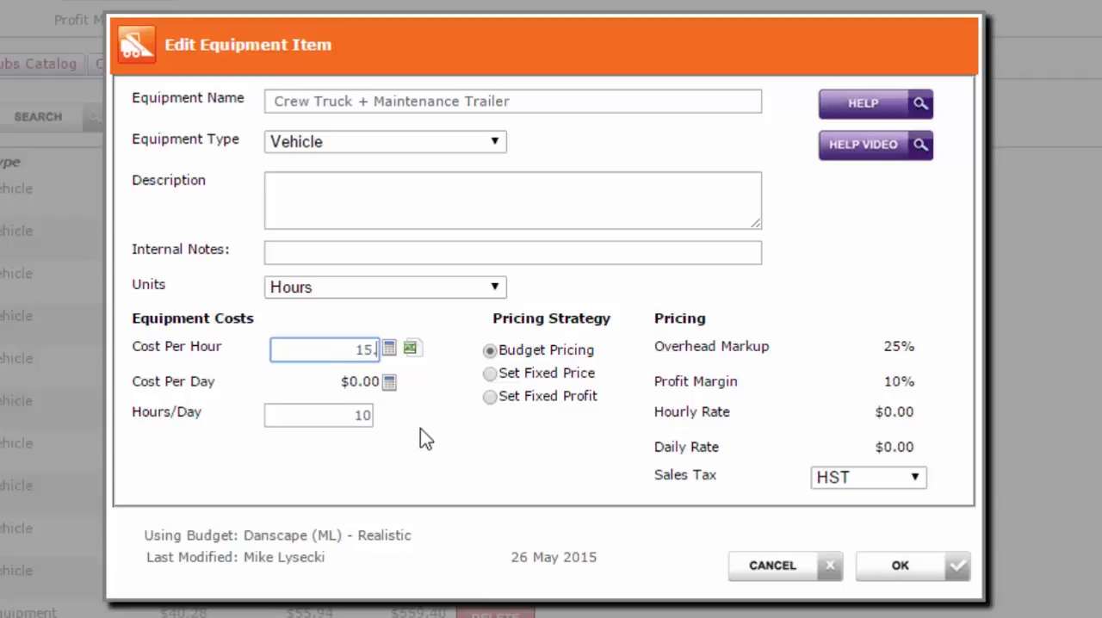
type("70")
key("Tab")
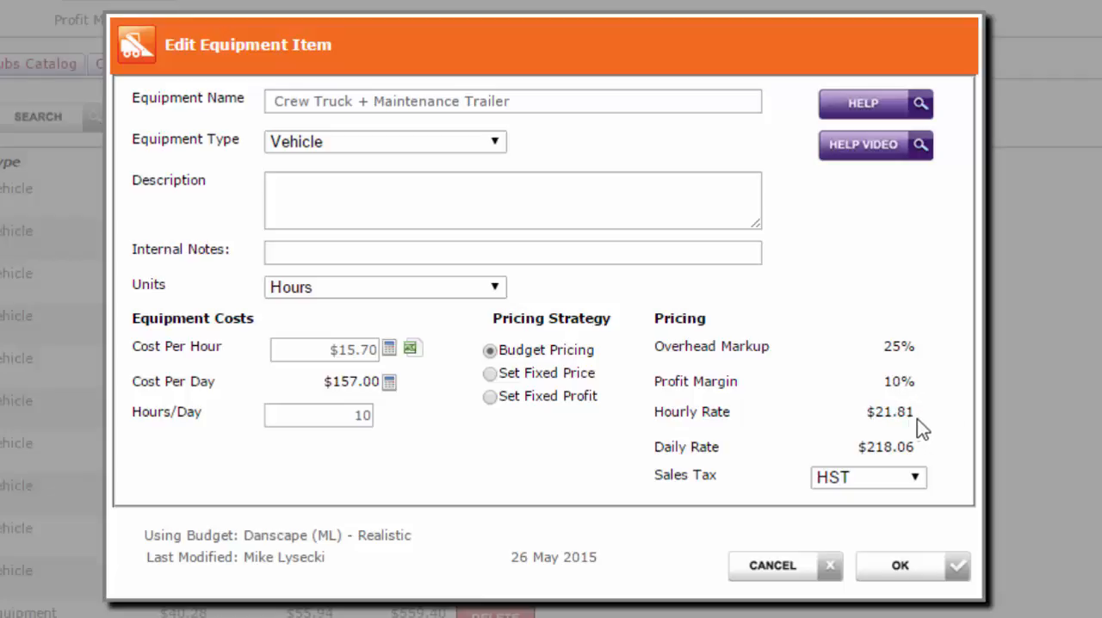
Step: Examine the hourly rate calculated for the equipment item and check its equipment name
left_click_drag(866, 412, 882, 412)
left_click(925, 413)
double_click(922, 413)
key("Tab")
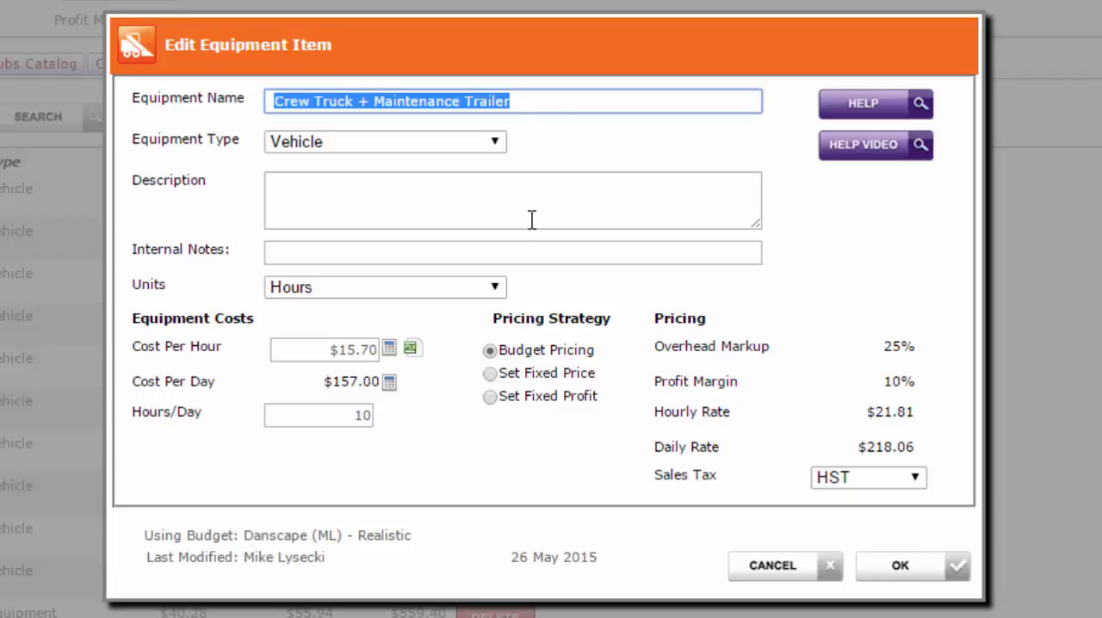
left_click(533, 103)
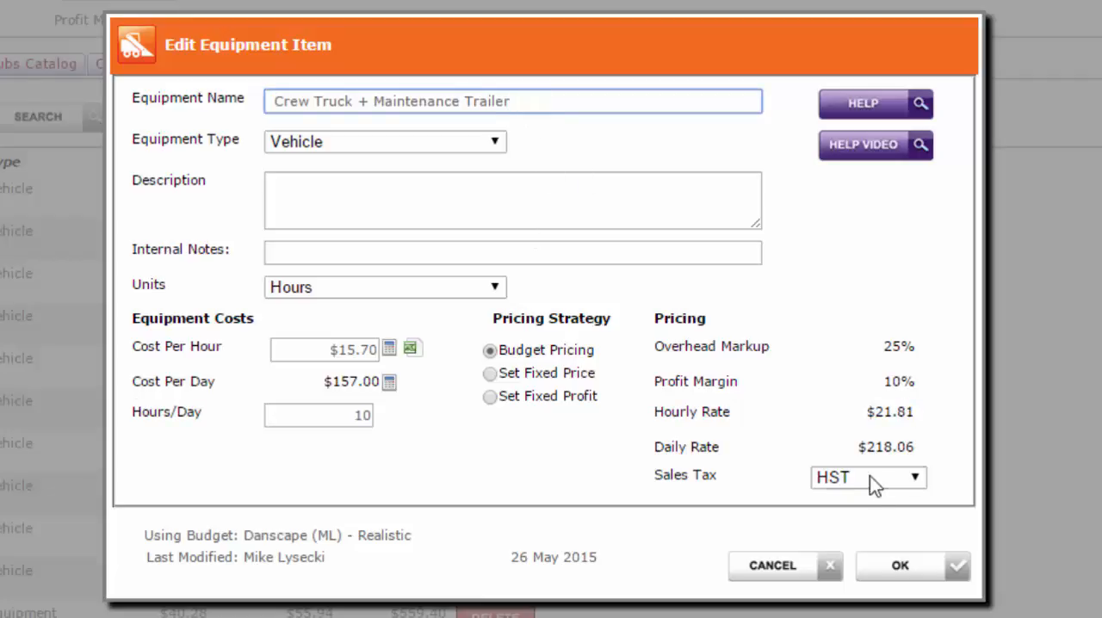